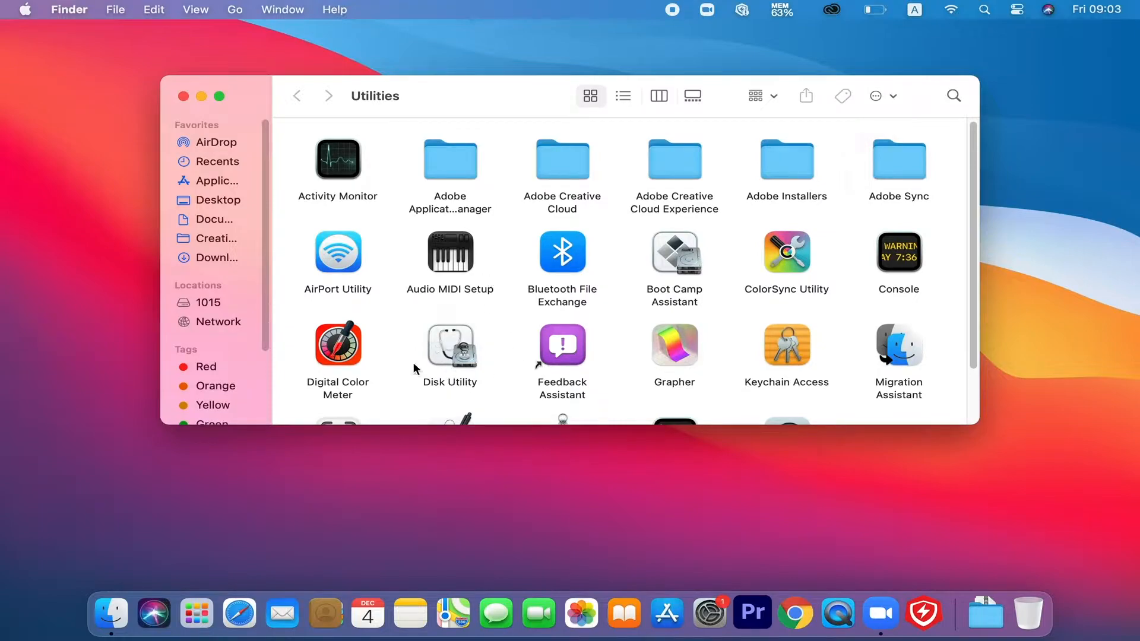
Open Disk Utility and run First Aid on the Macintosh HD - Data volume, finishing the report.
click(446, 359)
double_click(445, 355)
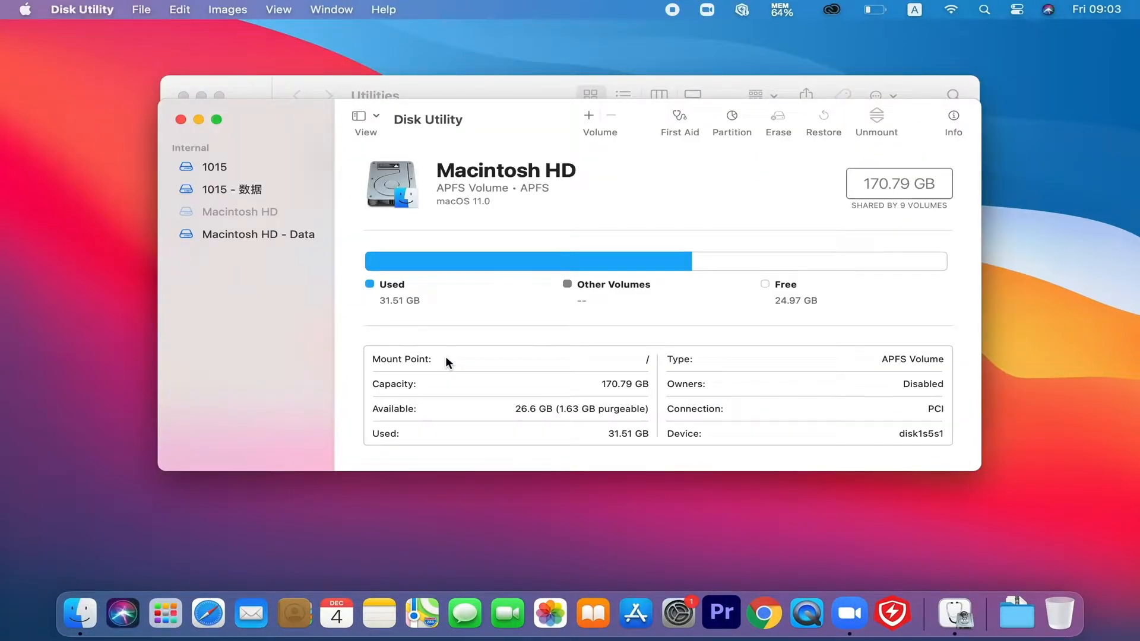
click(278, 232)
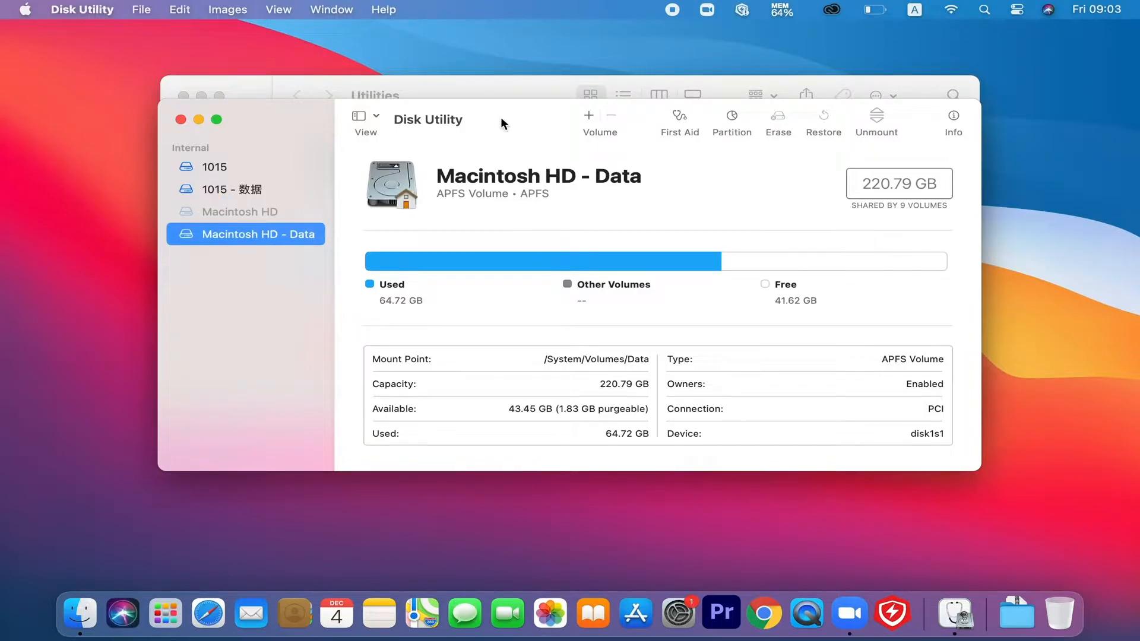
click(679, 121)
click(622, 363)
click(620, 364)
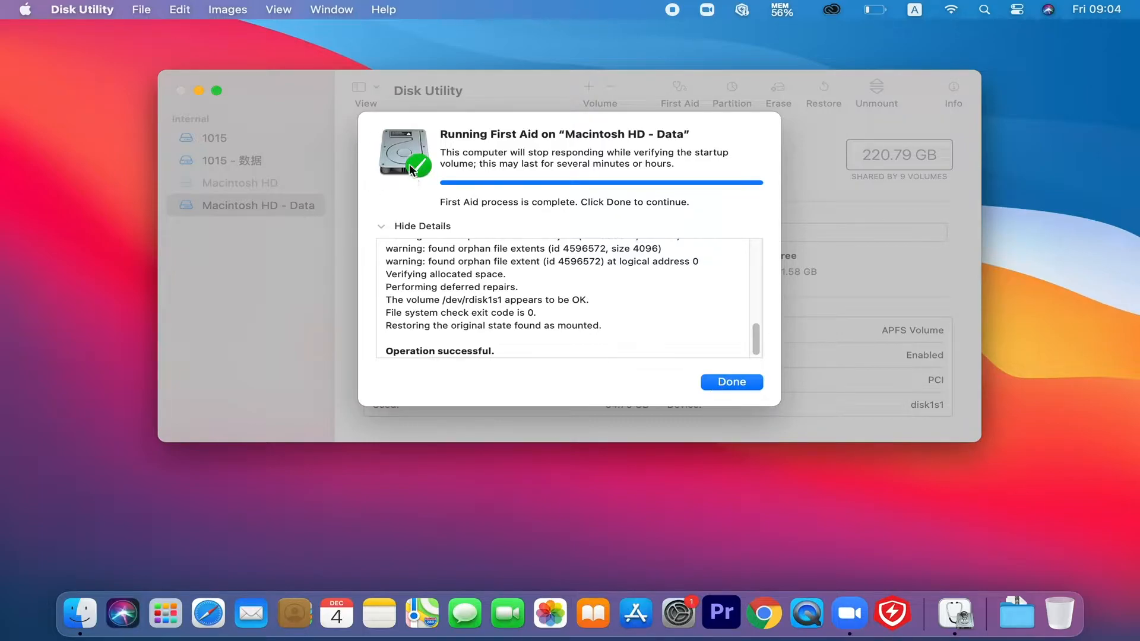
click(726, 381)
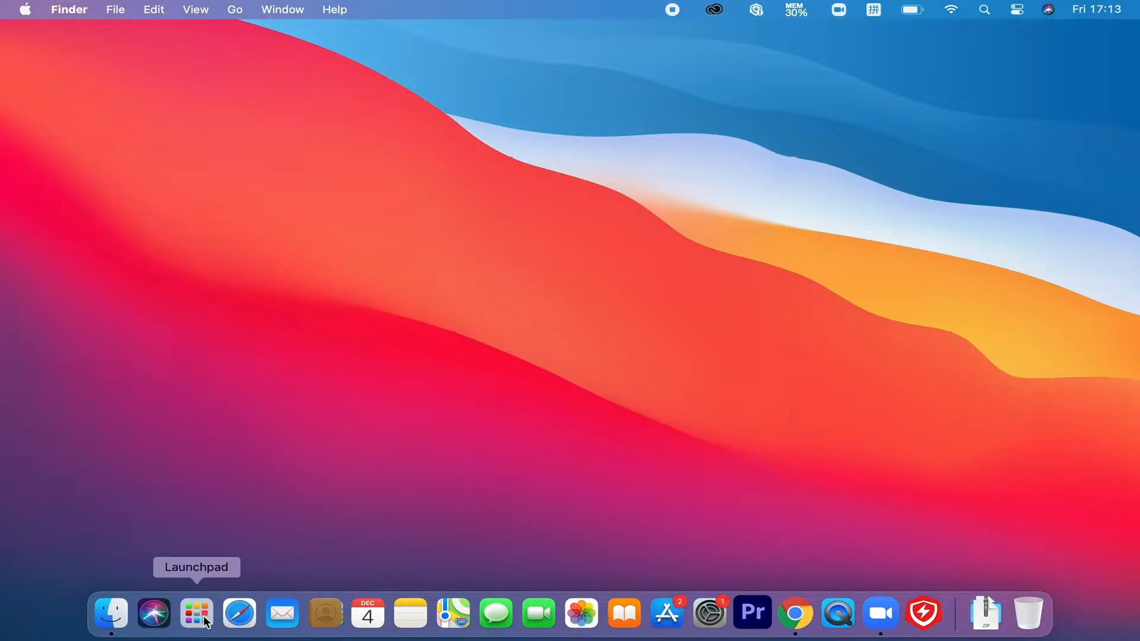
Open Activity Monitor and quit the Core Sync process.
click(204, 617)
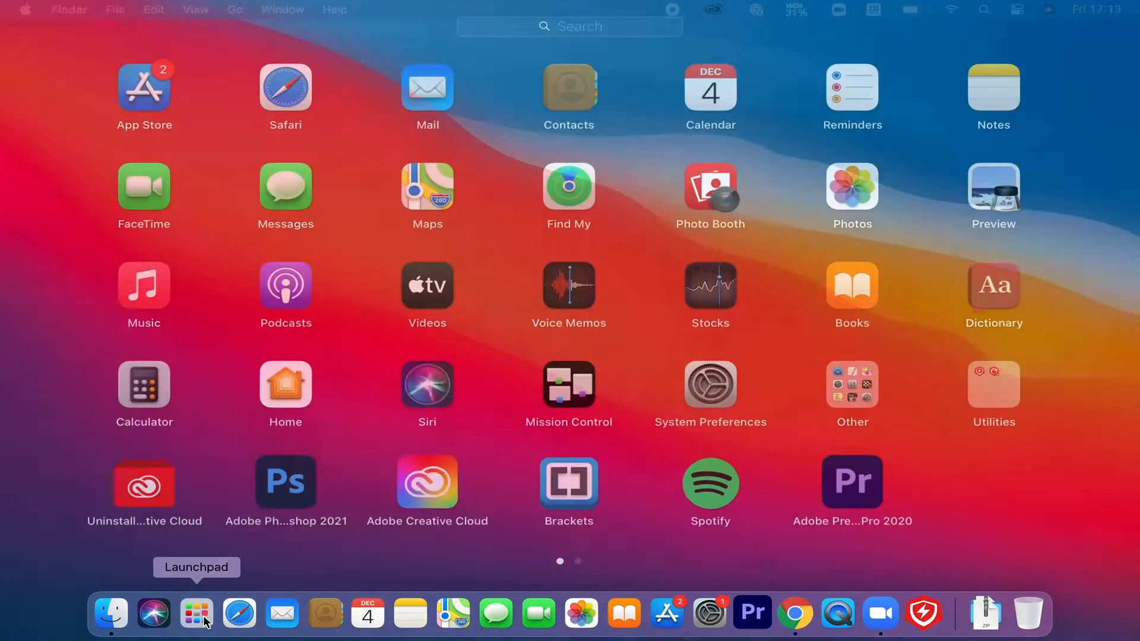
click(853, 372)
click(861, 258)
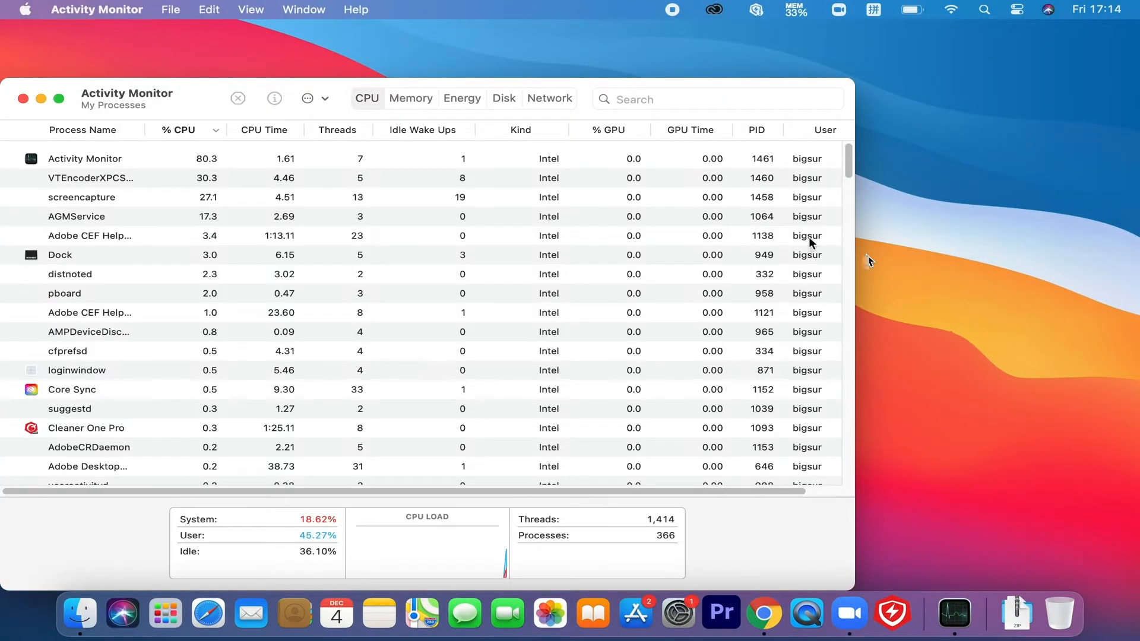
scroll(163, 235, down, 2)
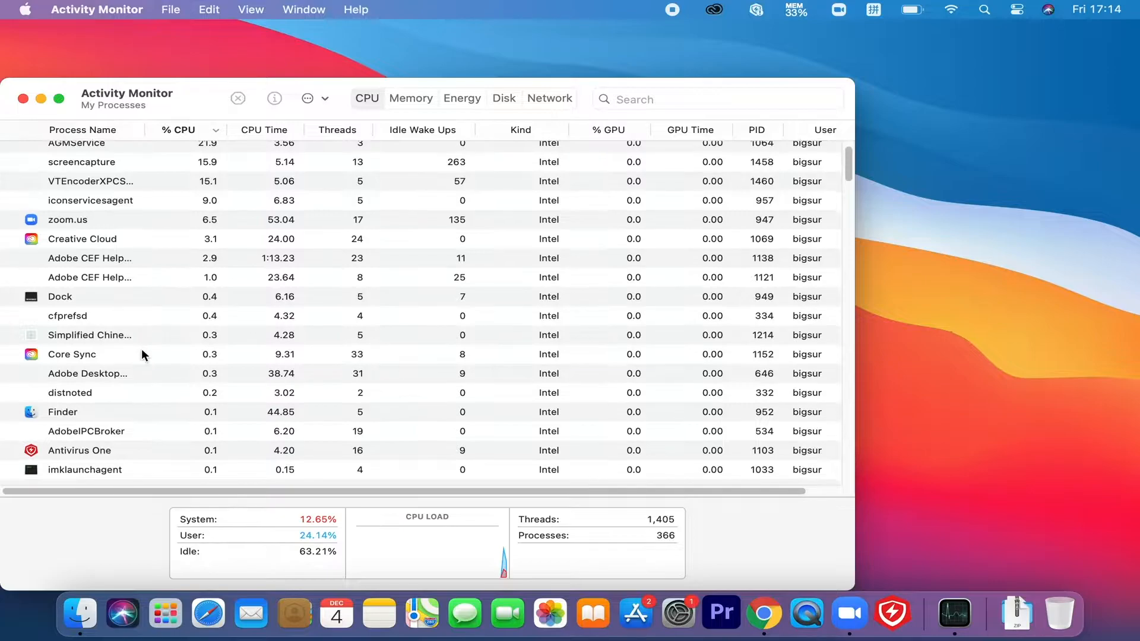
click(142, 355)
click(238, 98)
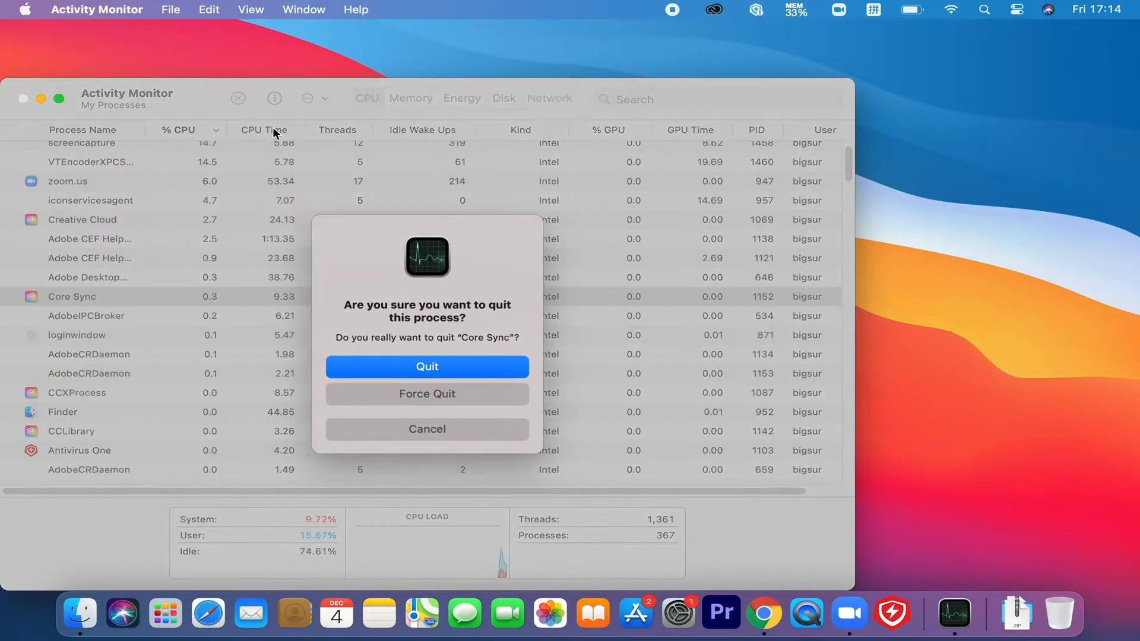
click(428, 367)
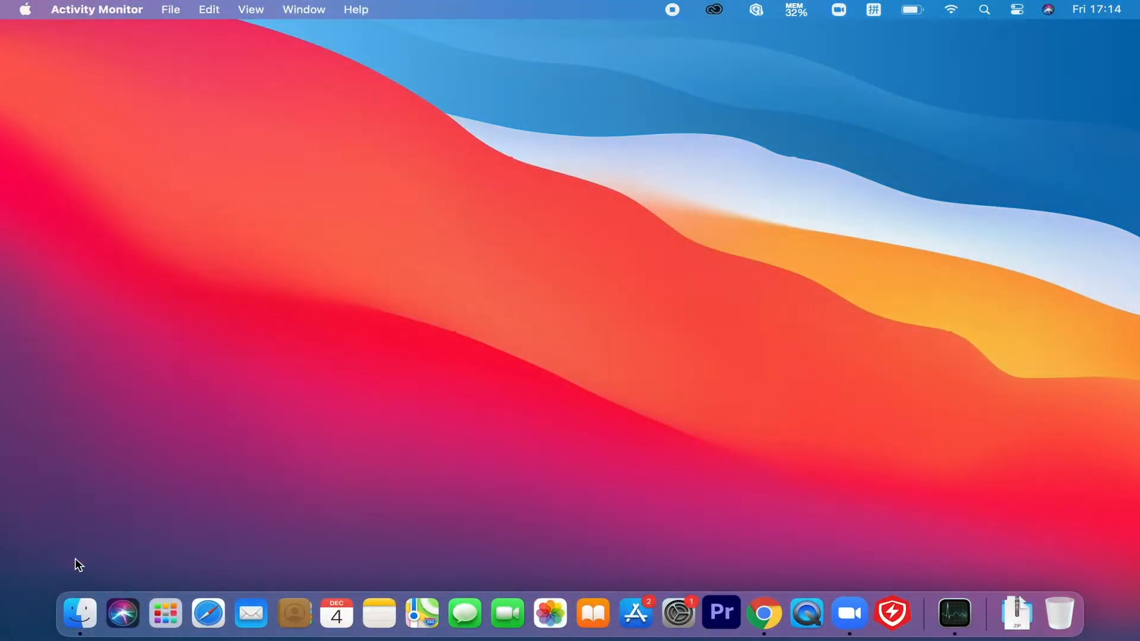
Find Visual Studio Code in the Applications folder in Finder and move it to the Trash.
click(79, 614)
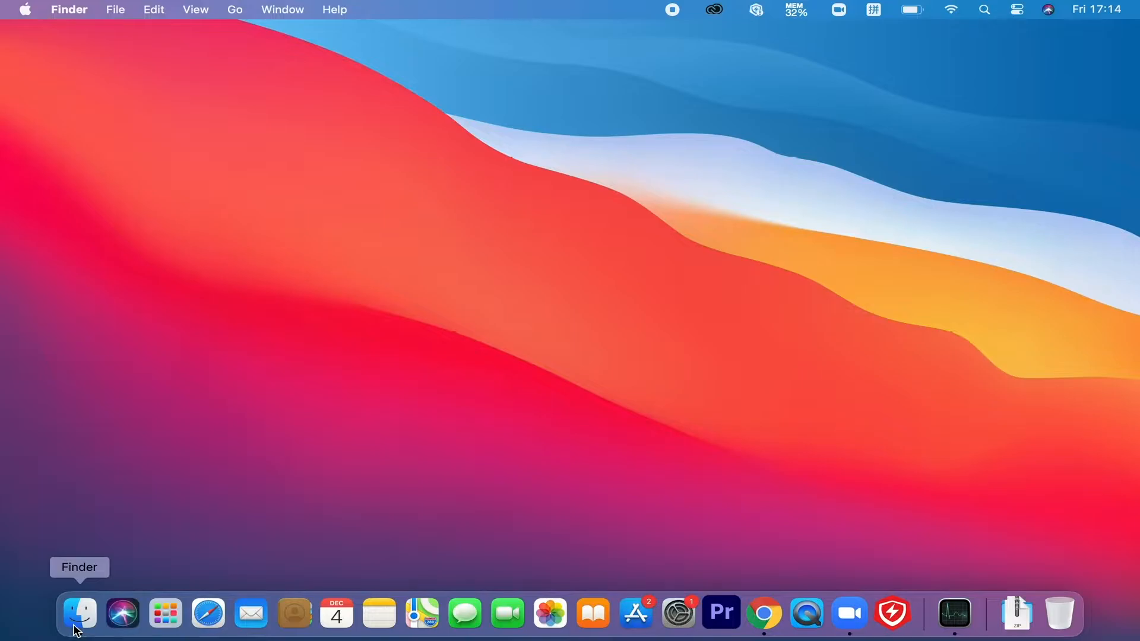
click(75, 624)
click(156, 130)
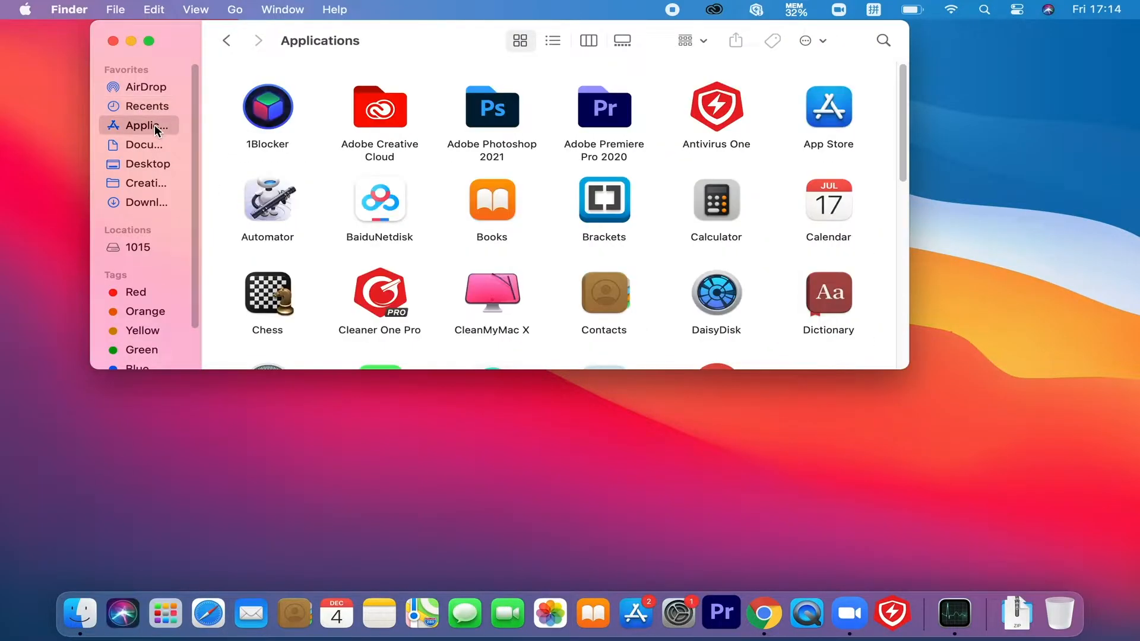
scroll(422, 155, down, 3)
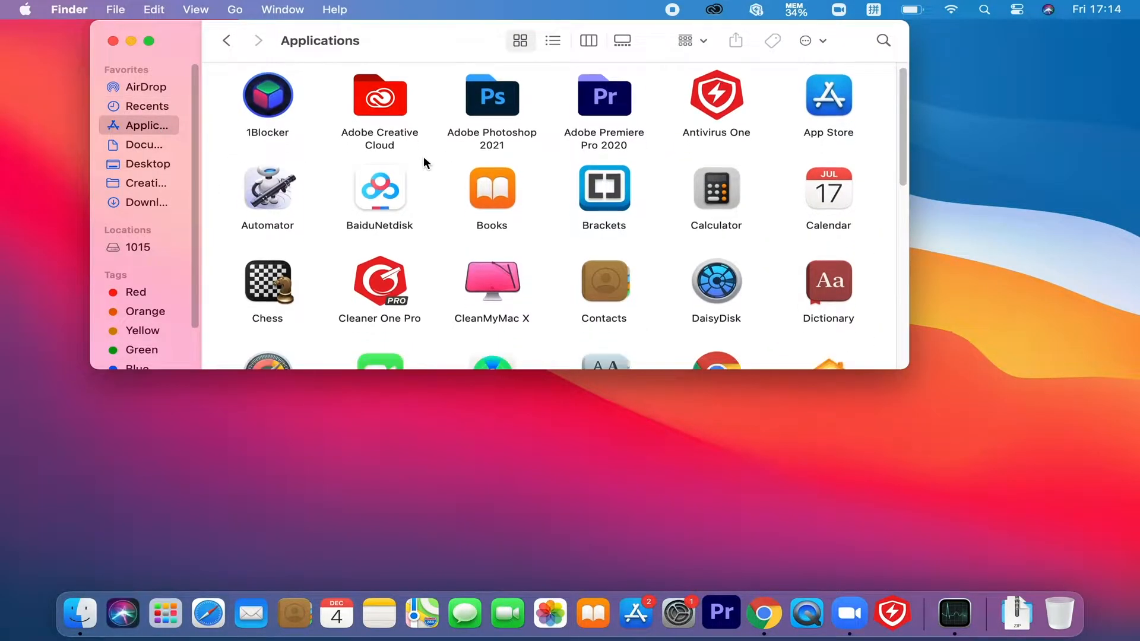
scroll(424, 159, down, 5)
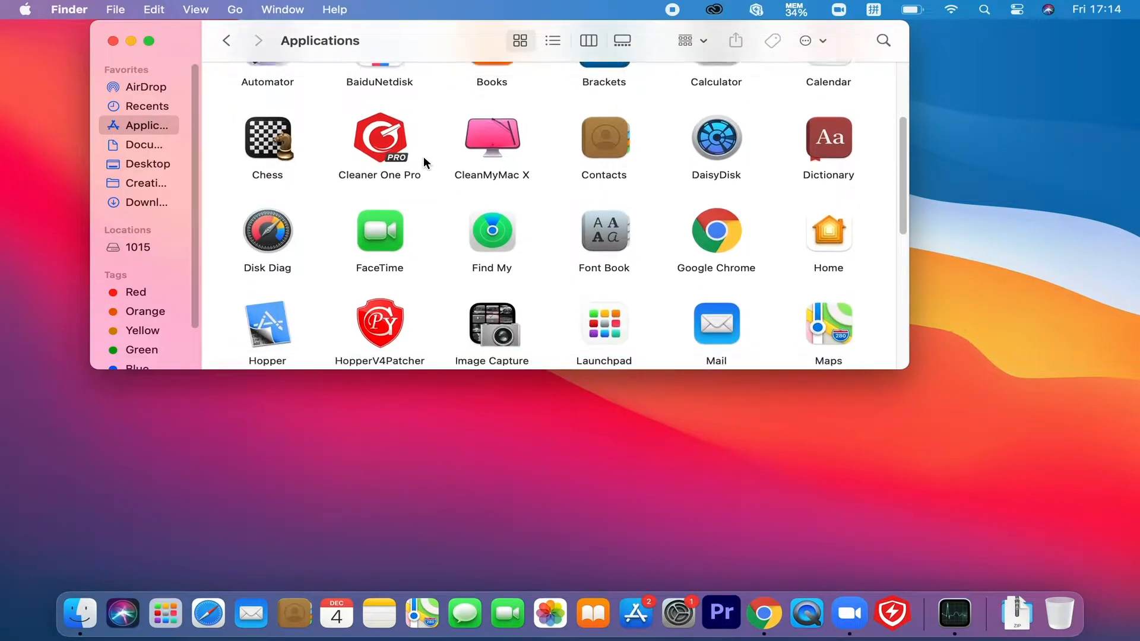
scroll(424, 160, down, 4)
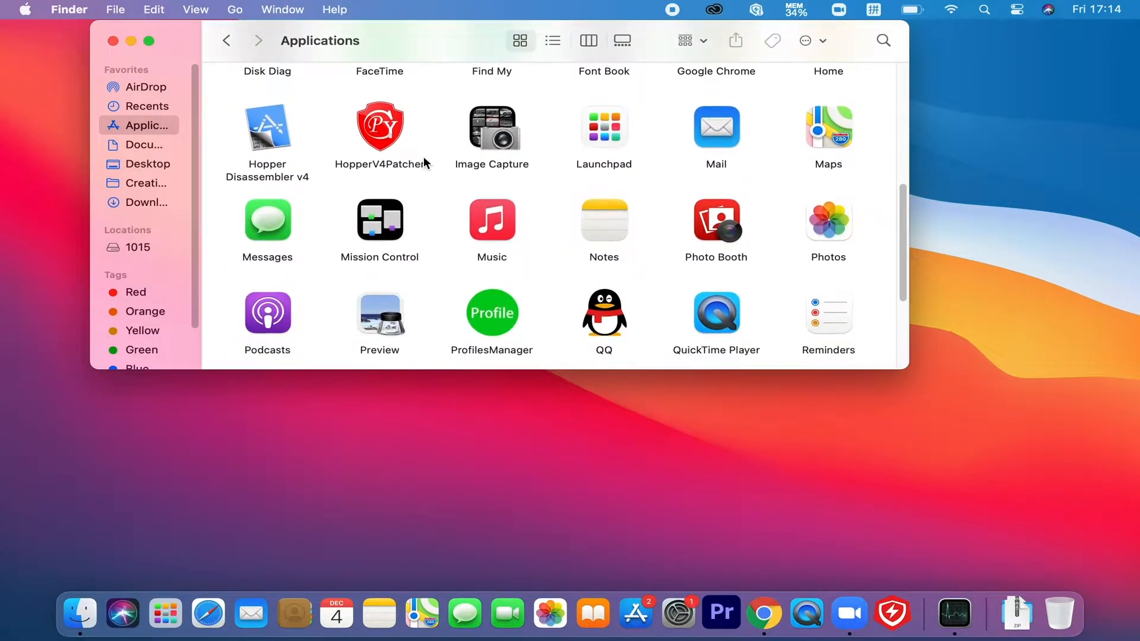
scroll(423, 156, down, 6)
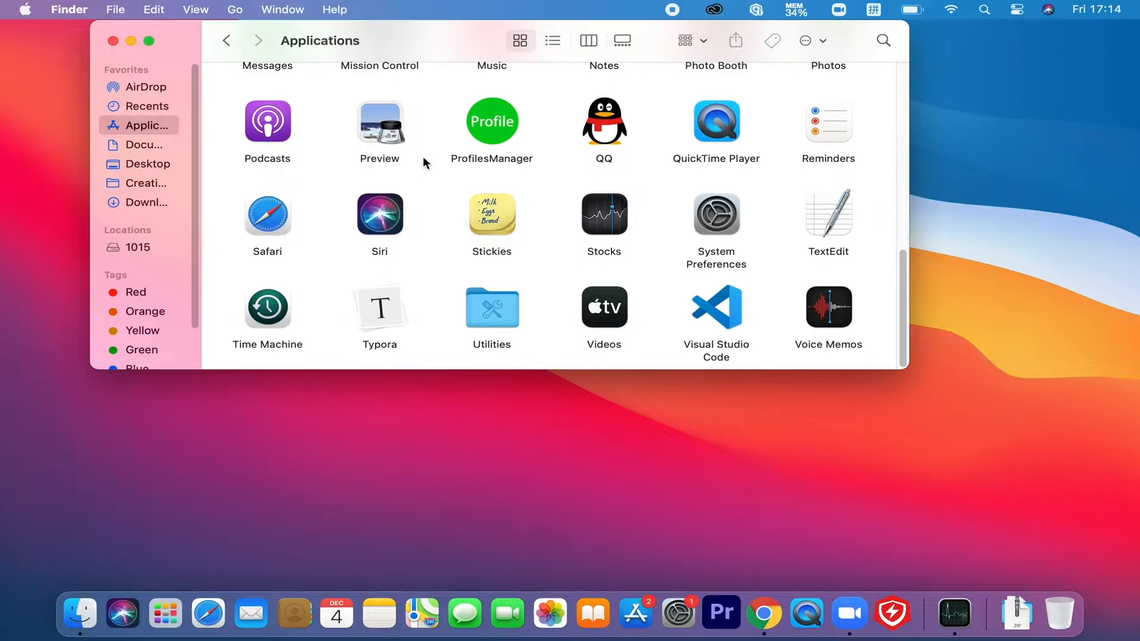
click(729, 304)
drag(729, 304, 1006, 567)
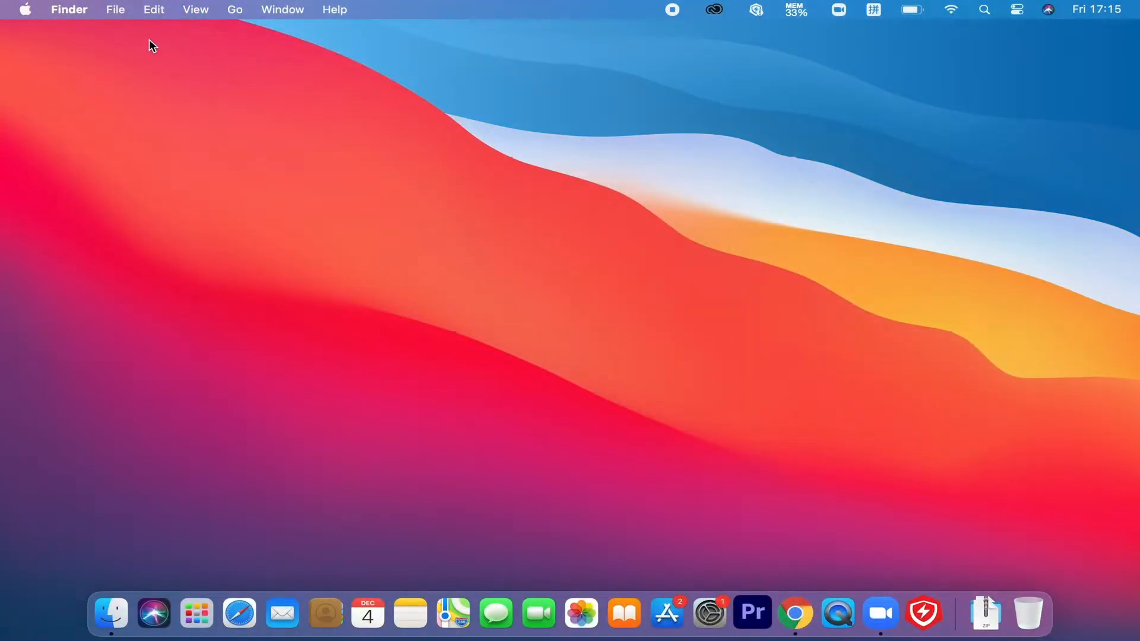
Open System Preferences and show the current user's Login Items in Users & Groups.
click(25, 9)
click(60, 62)
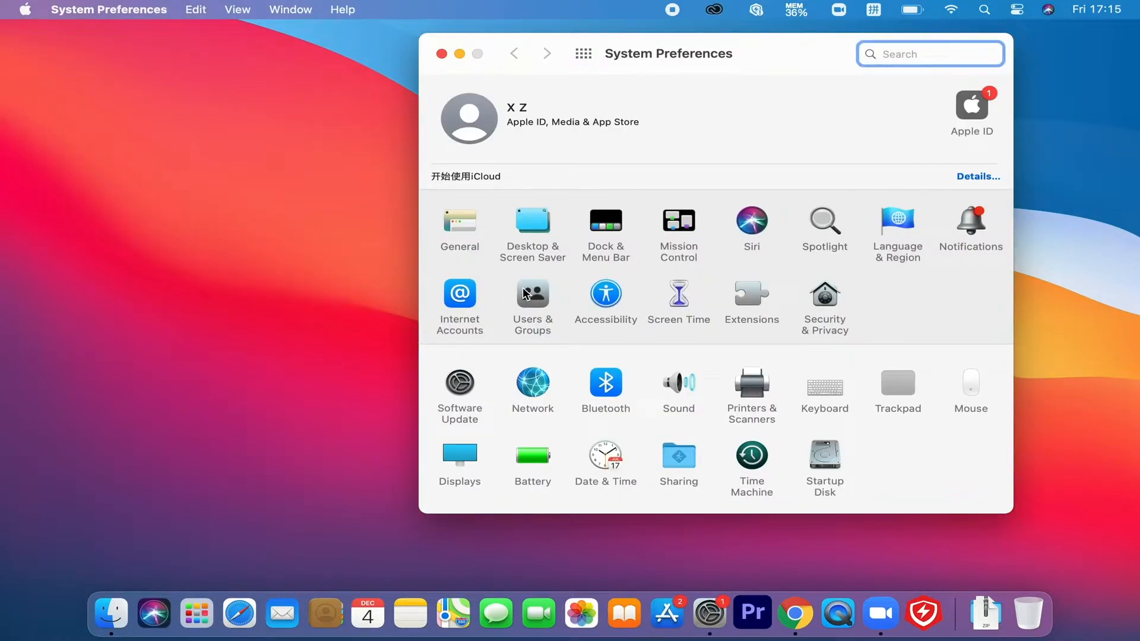
click(530, 293)
click(843, 96)
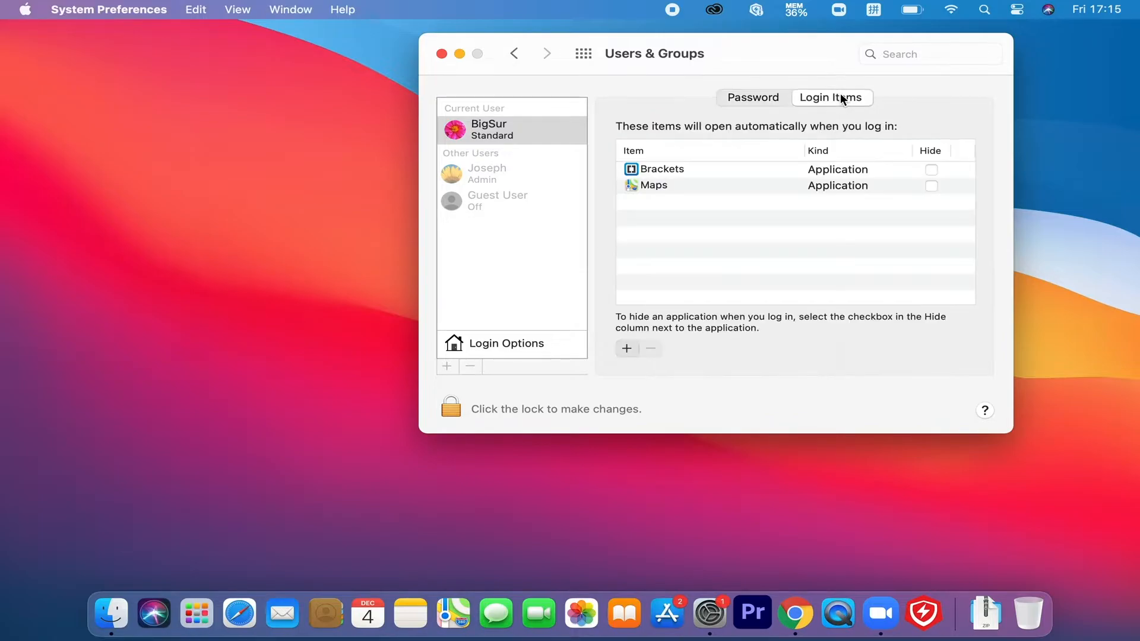
Unlock the Users & Groups preferences with the administrator's user name and password.
click(453, 406)
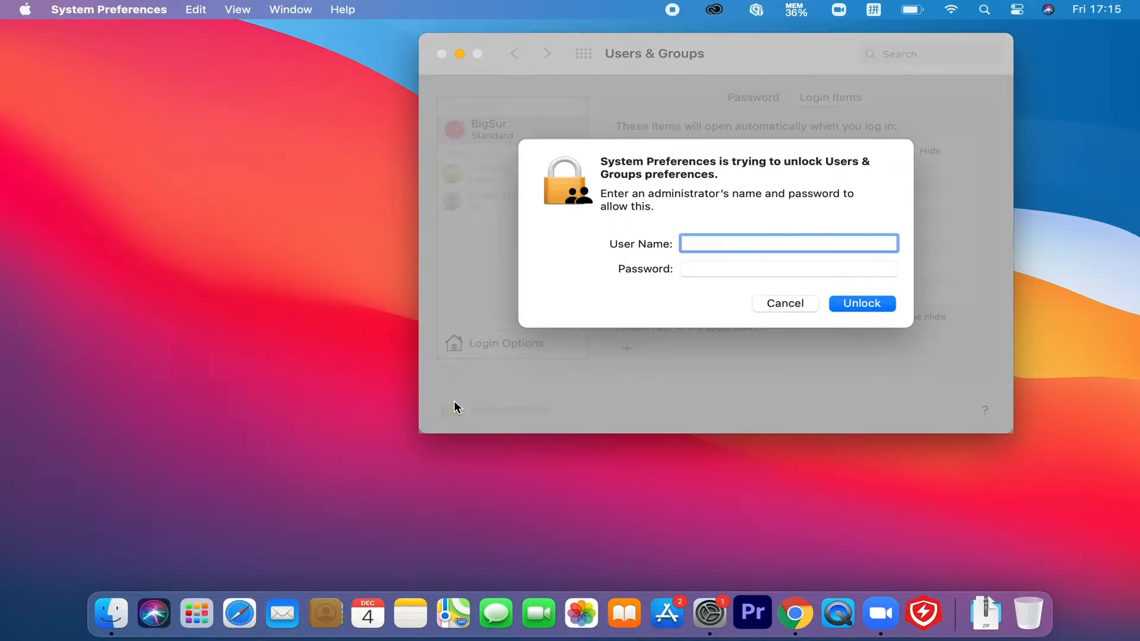
text(Joseph)
key(Return)
click(700, 271)
text(•••••••)
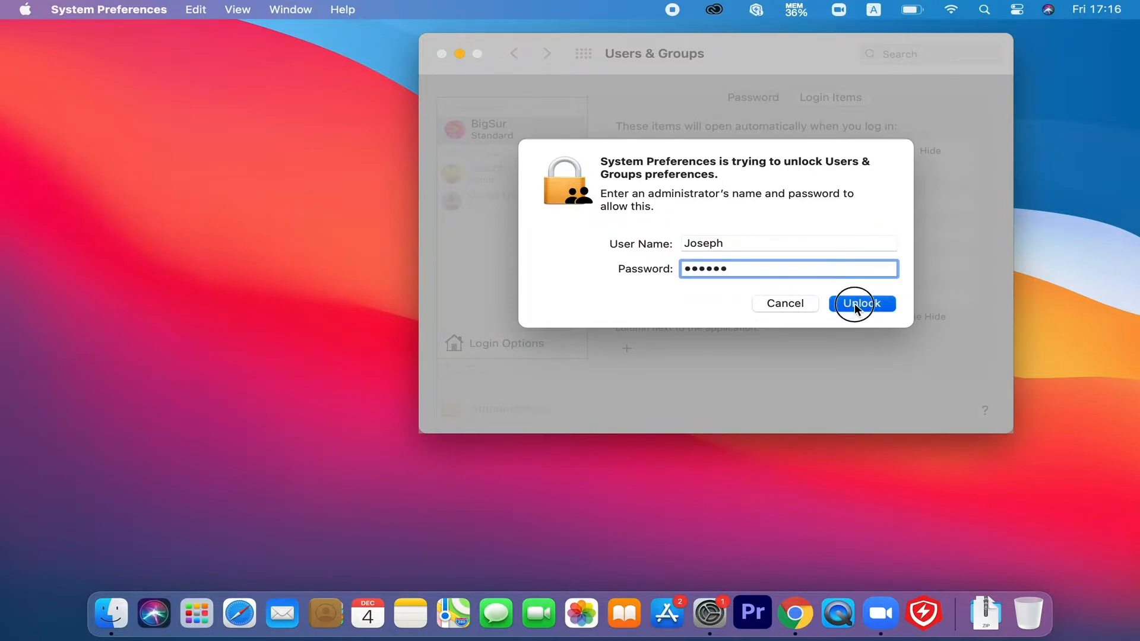
click(860, 304)
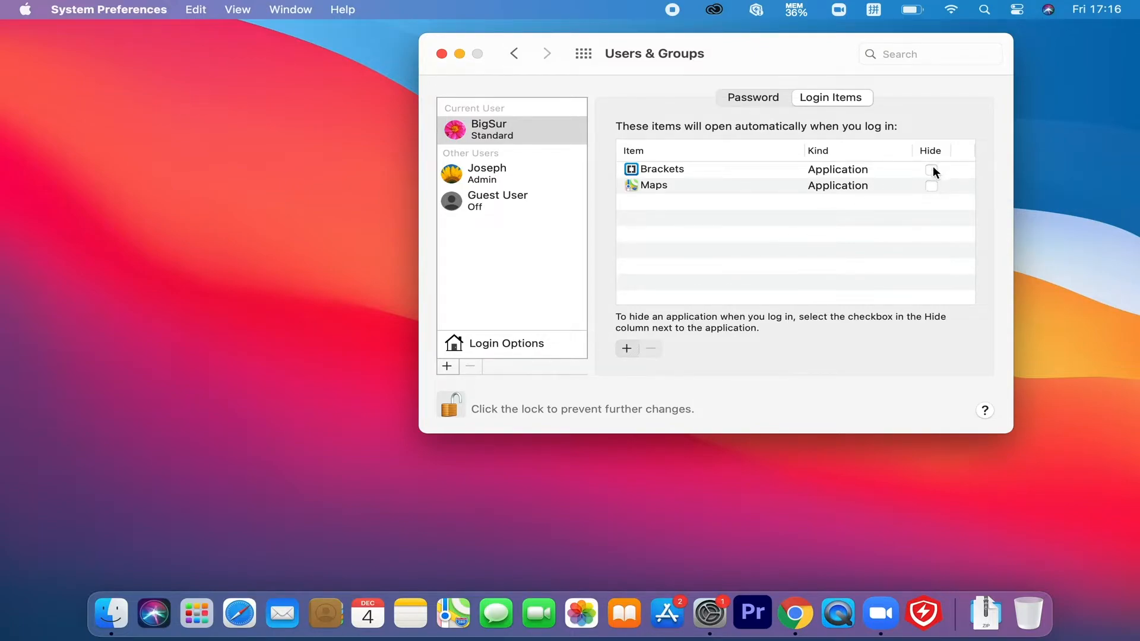
Remove Maps and Brackets from the login items, then lock the preferences again and close them.
click(878, 170)
click(724, 184)
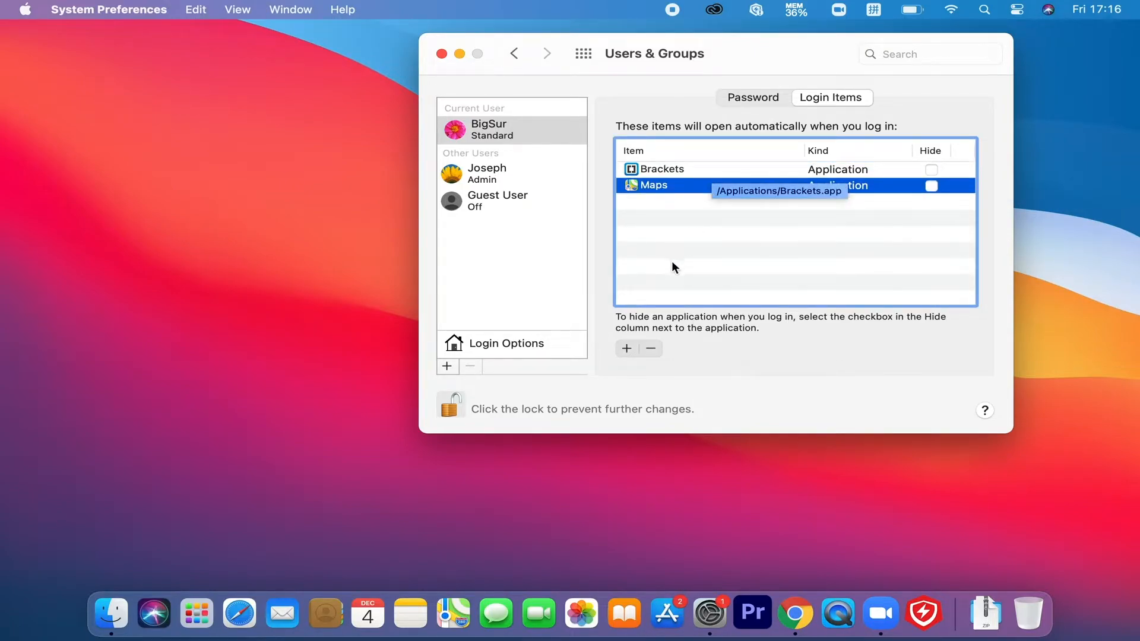
click(650, 349)
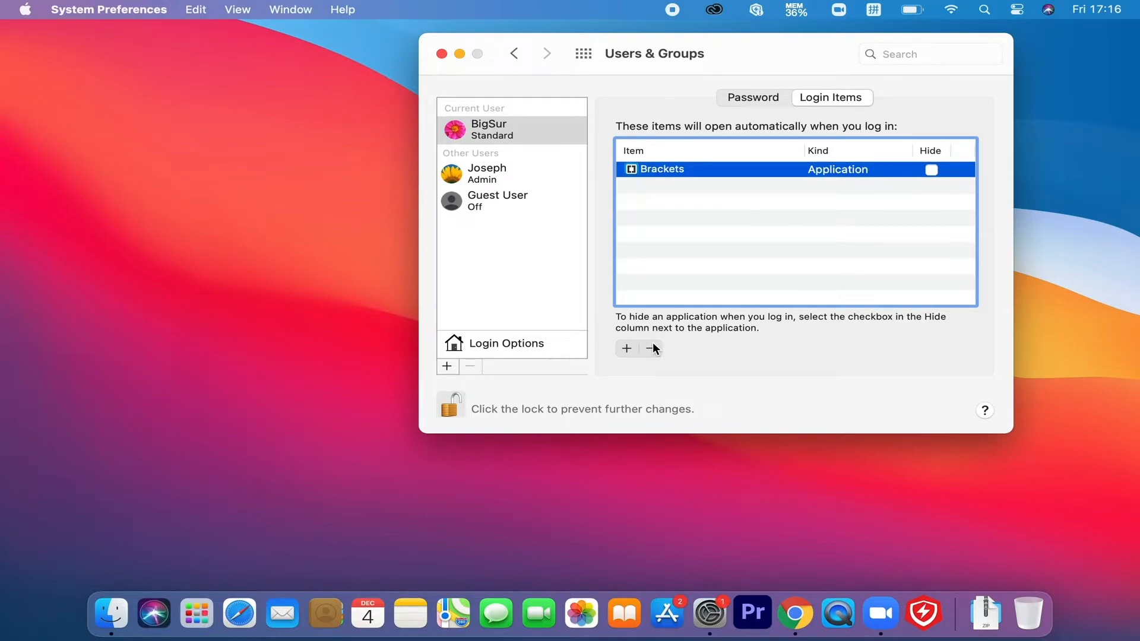
click(652, 346)
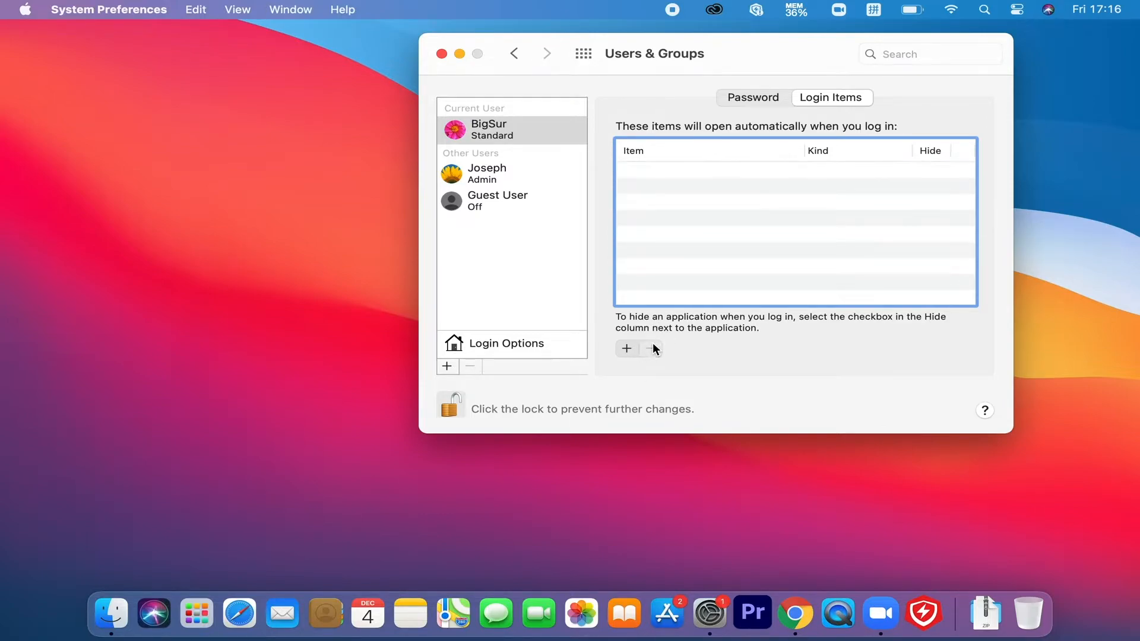
click(455, 404)
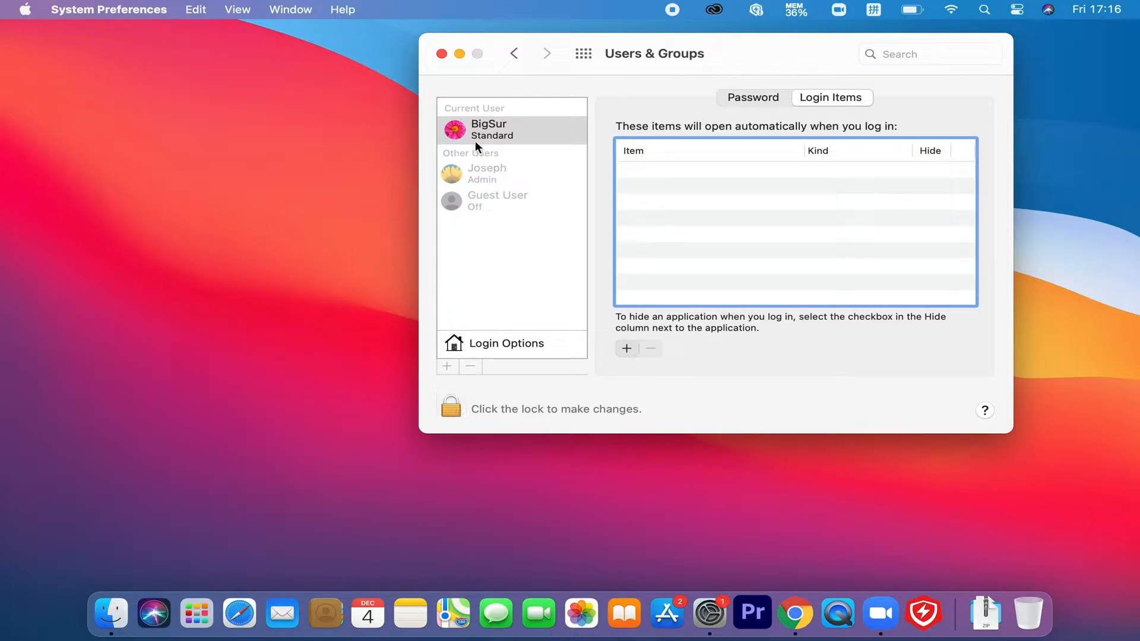
click(442, 53)
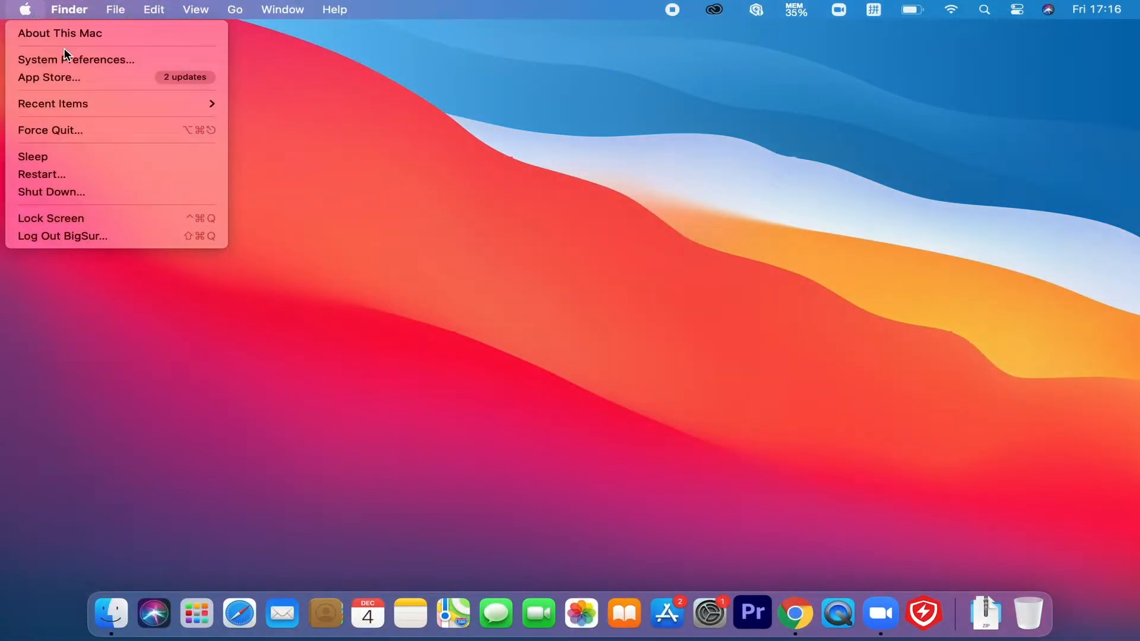
Open the Security & Privacy preferences and go through the General settings to the FileVault settings.
click(65, 59)
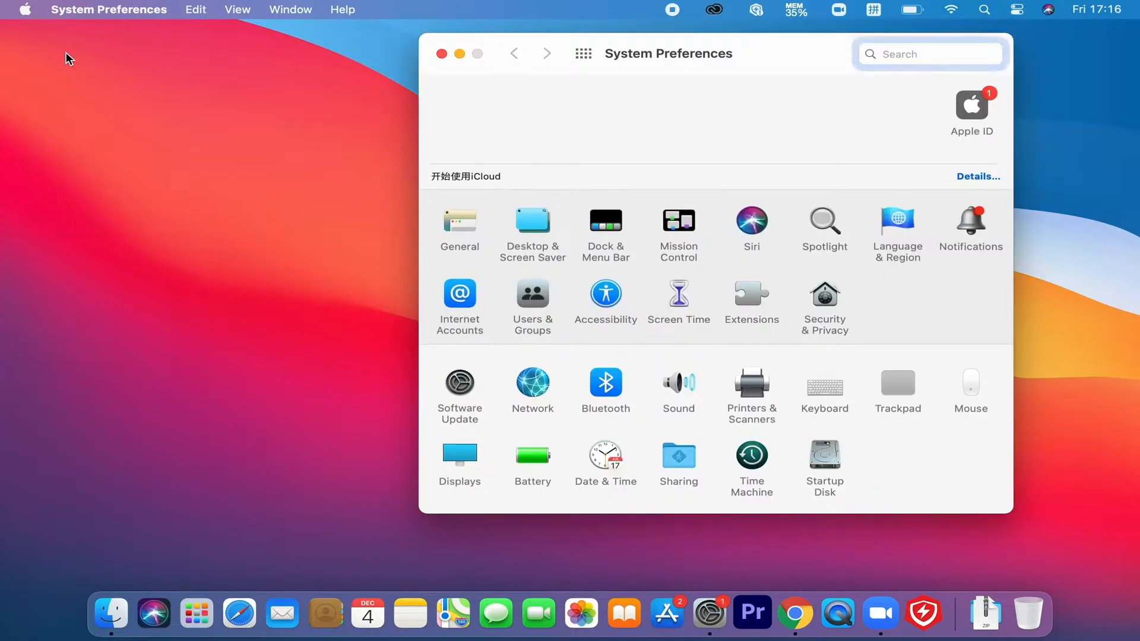
click(822, 292)
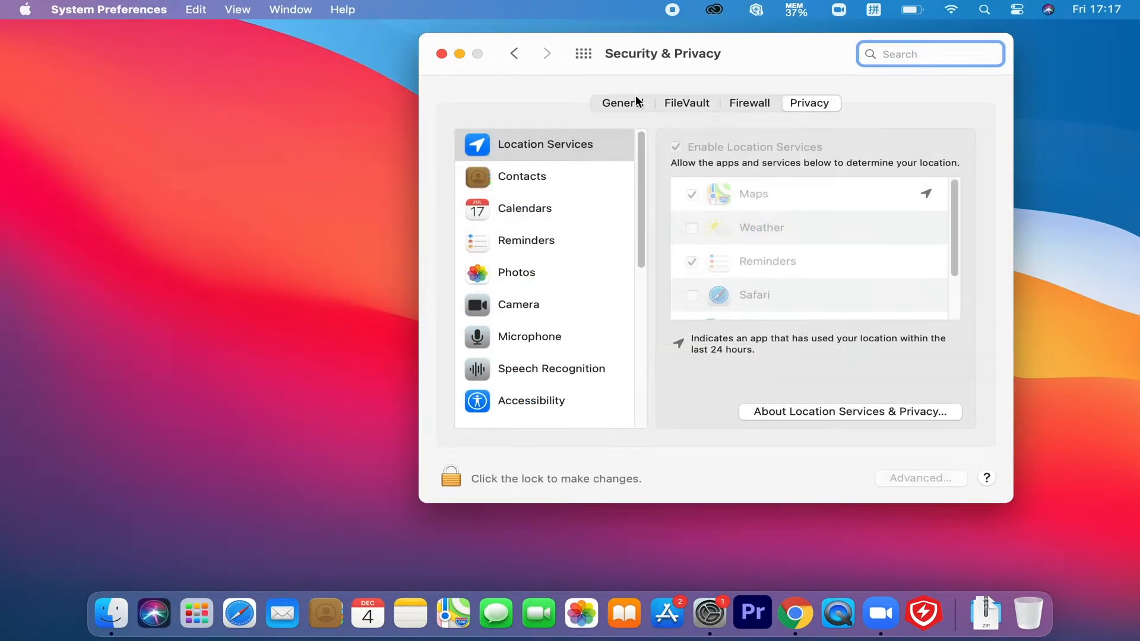
click(628, 107)
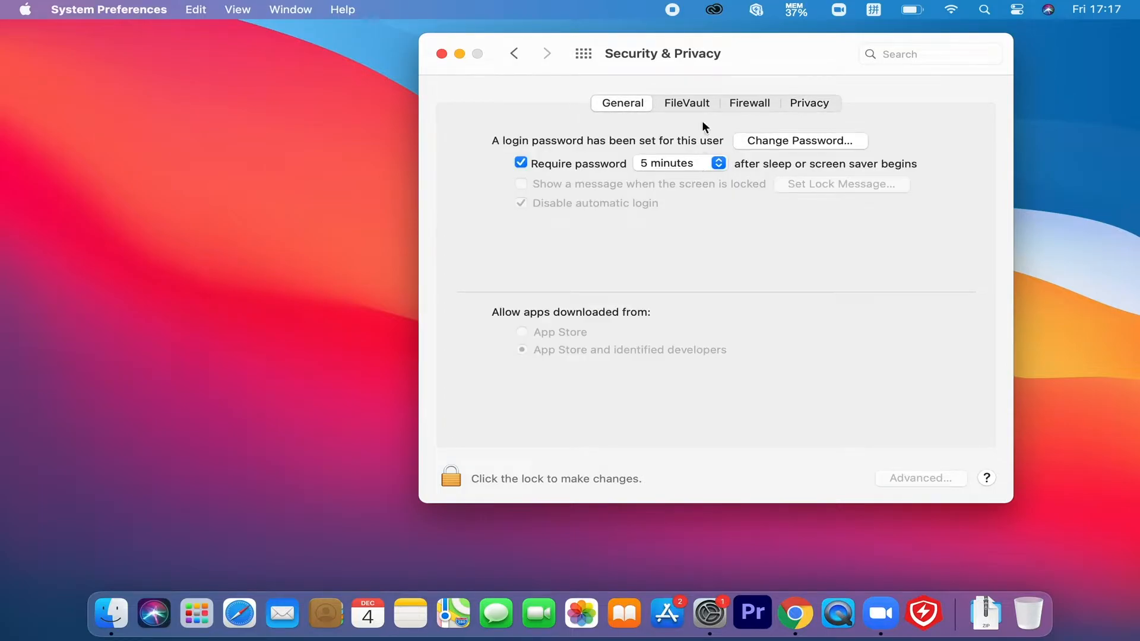
click(704, 104)
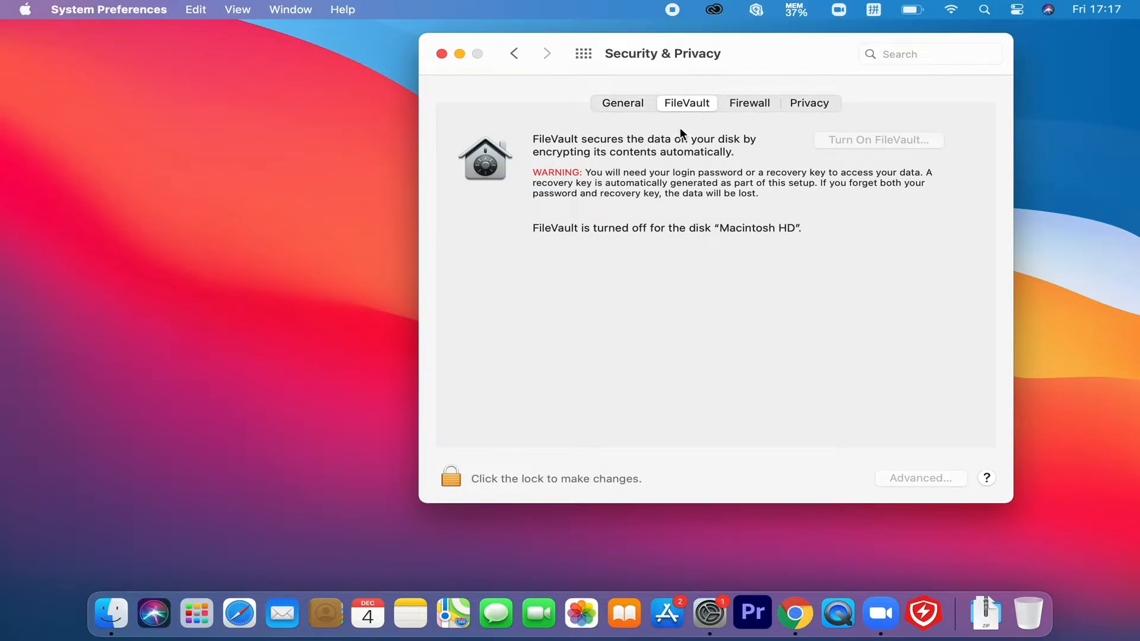
Unlock the Security & Privacy preferences with the administrator's user name and password.
click(450, 477)
text(Joseph)
key(shift)
key(Tab)
text(••••••)
click(874, 337)
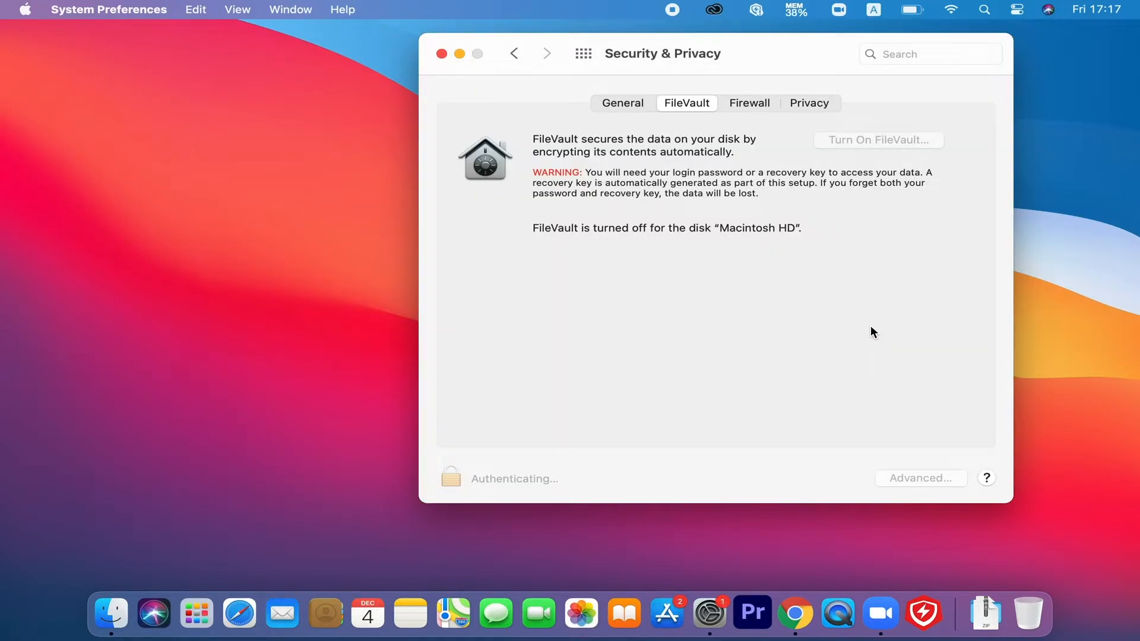
Try to turn on FileVault for the disk, and turn on the firewall.
click(871, 139)
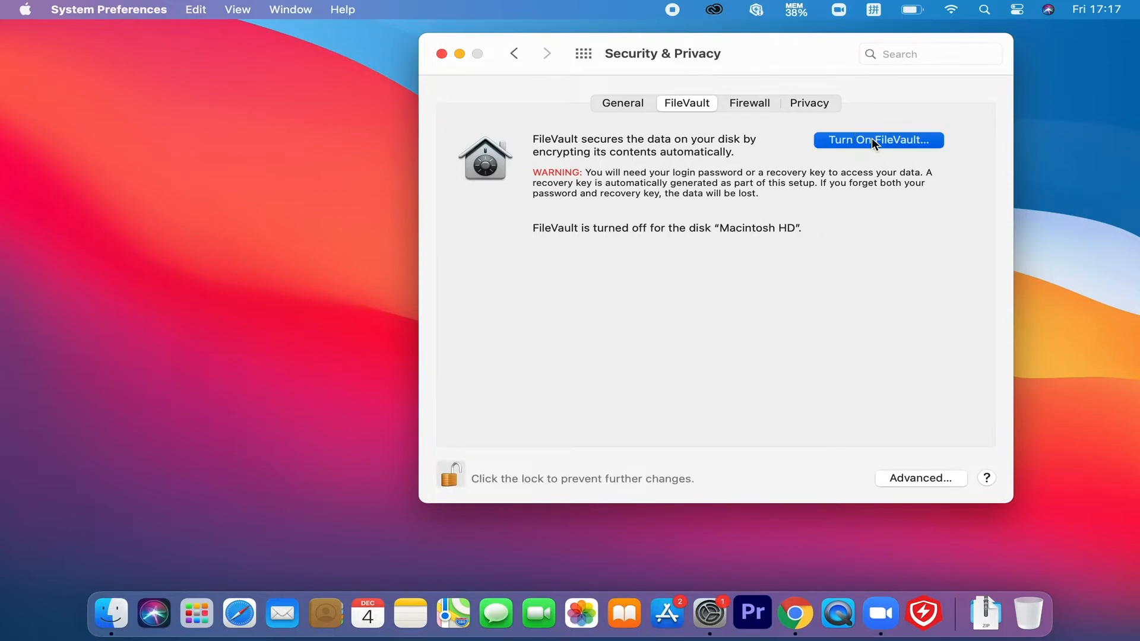
click(743, 106)
click(859, 142)
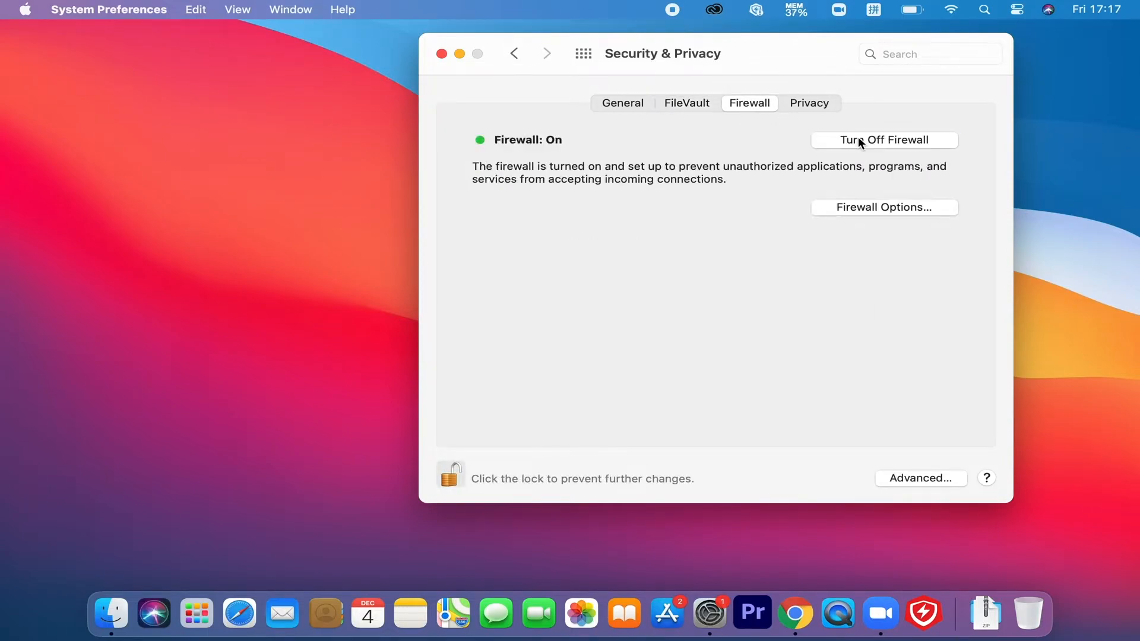
In the Privacy settings for Analytics & Improvements, turn off Share Mac Analytics.
click(811, 102)
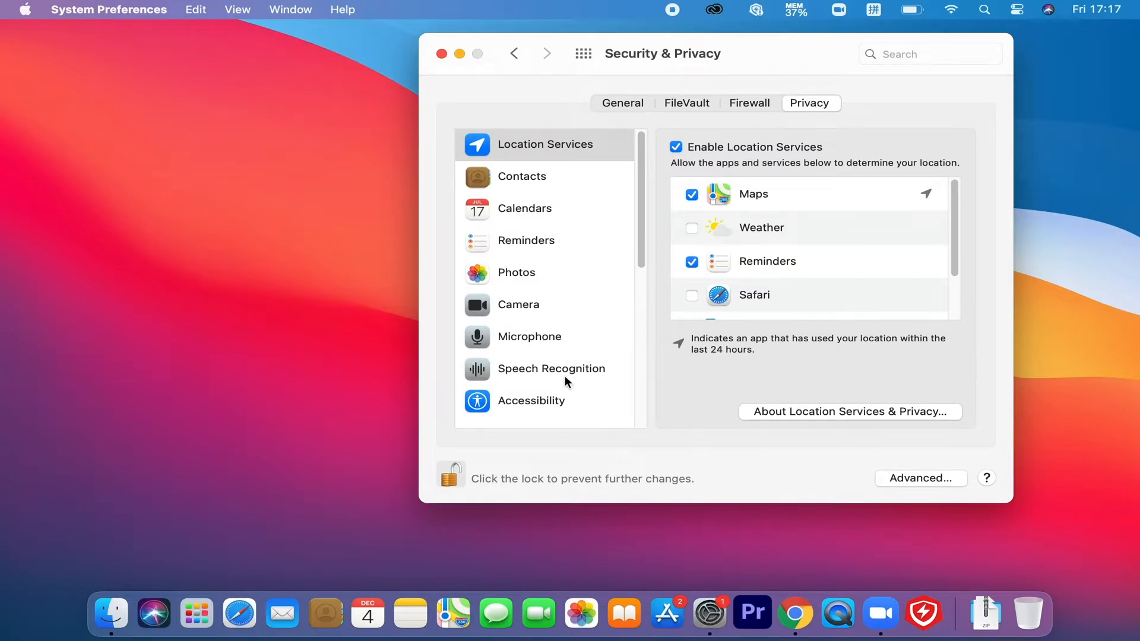
scroll(564, 375, down, 10)
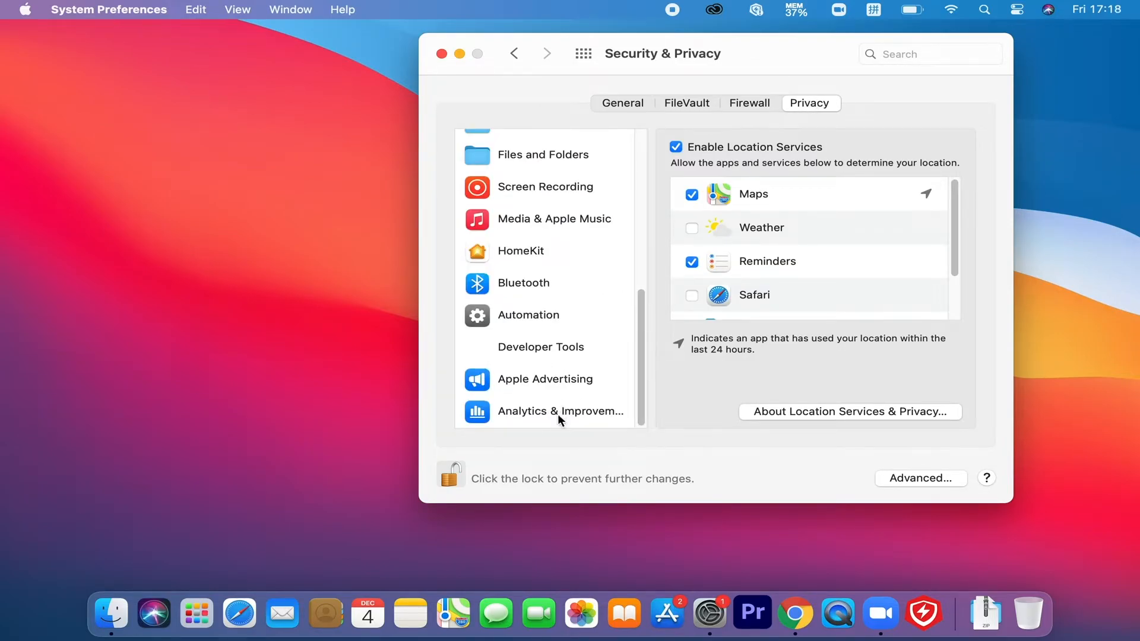
click(557, 415)
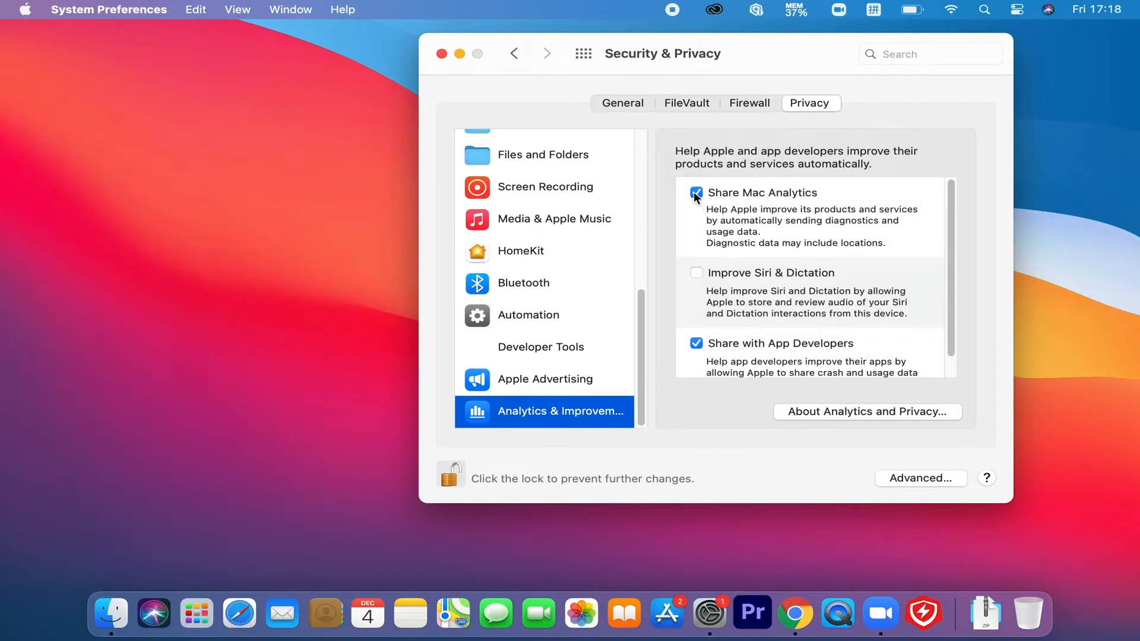
click(695, 192)
scroll(734, 265, down, 1)
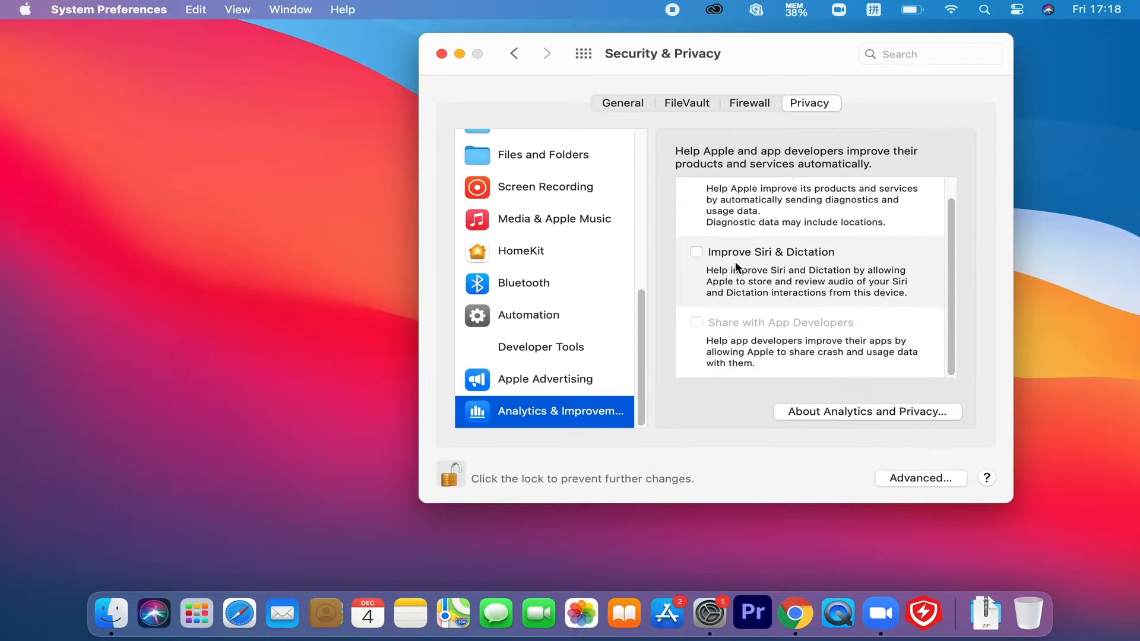
Turn off location access for Reminders, disable Location Services entirely, and lock the preferences again.
scroll(549, 156, up, 10)
click(546, 149)
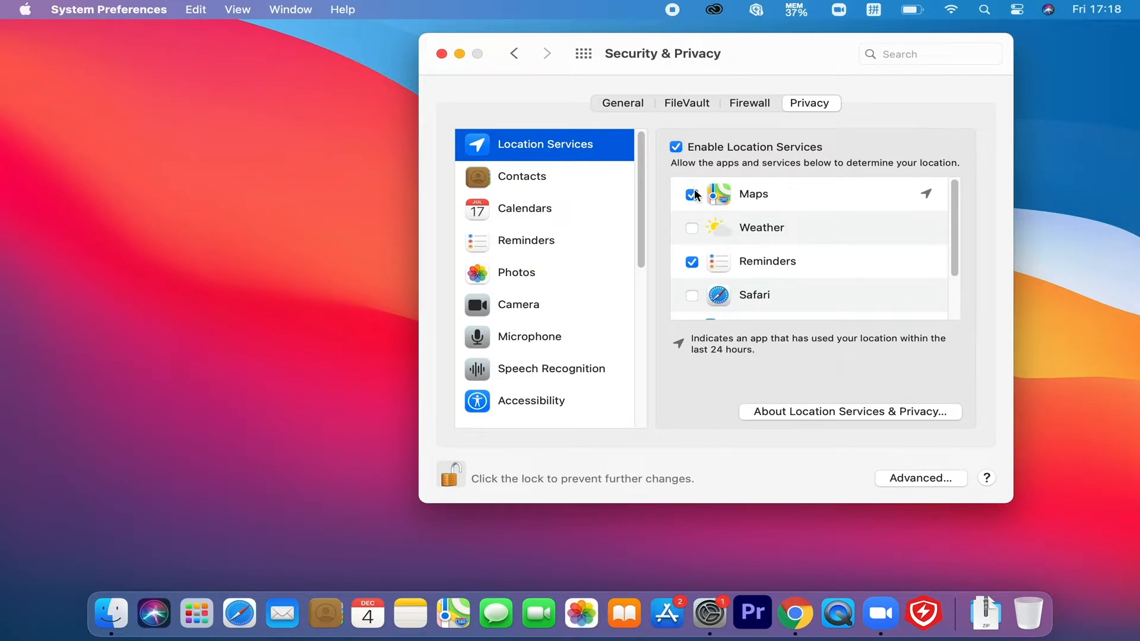
click(694, 266)
scroll(694, 266, down, 3)
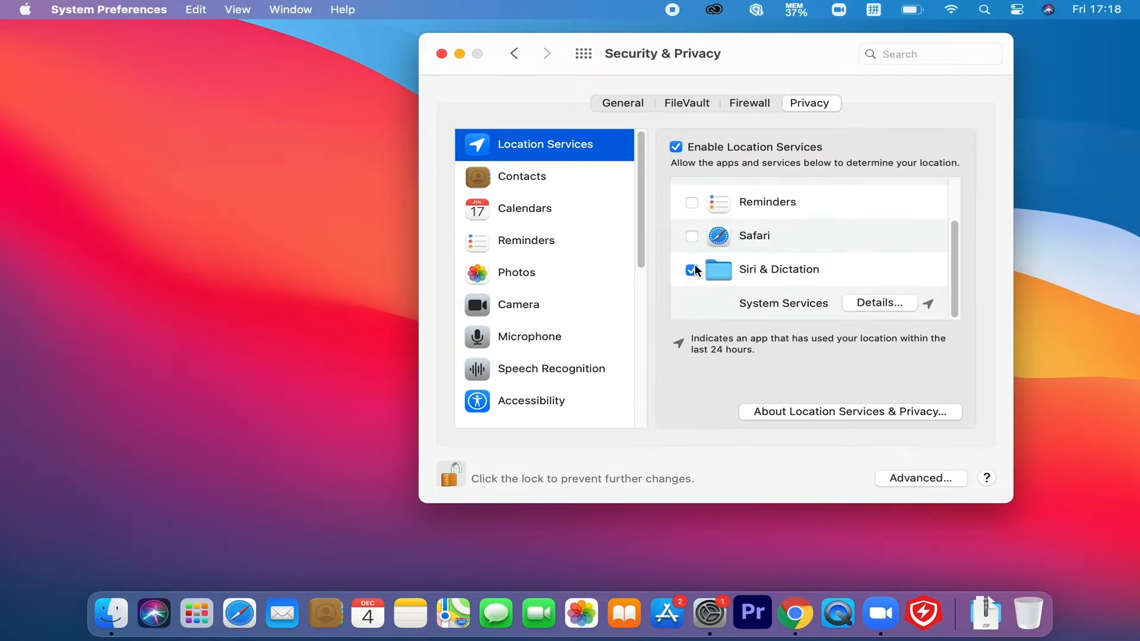
click(682, 148)
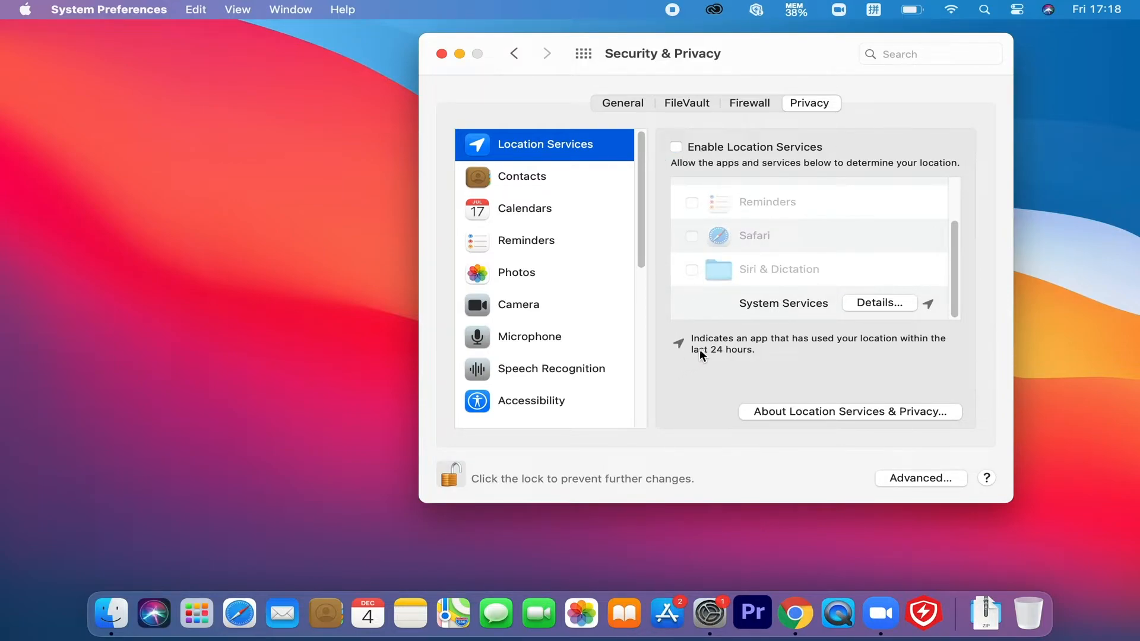
click(451, 475)
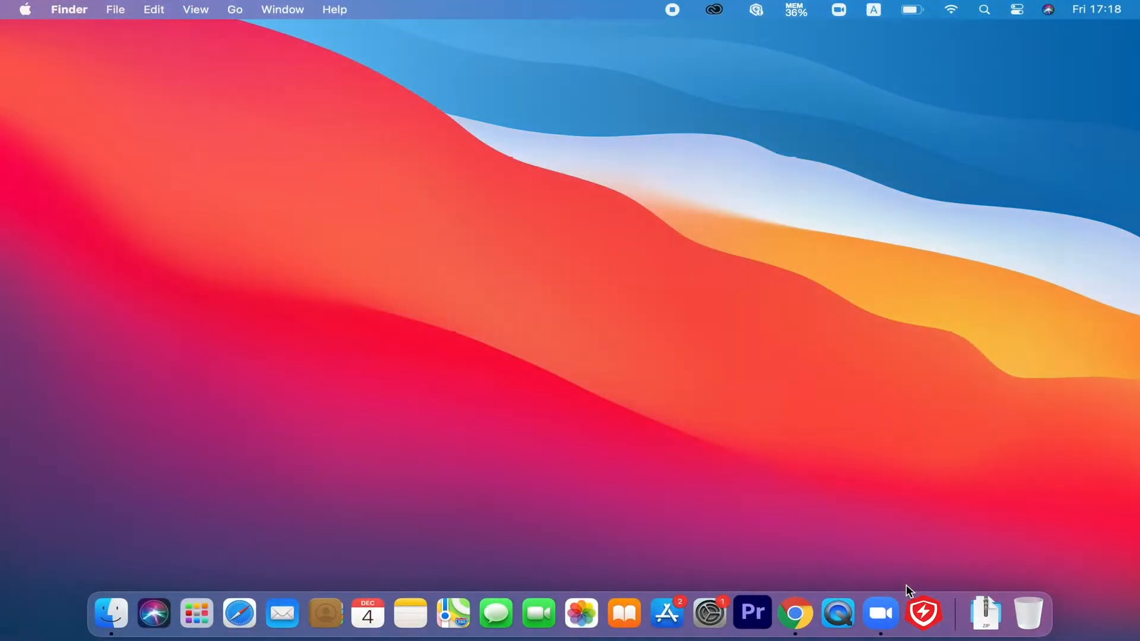
Open Antivirus One, run a Quick Scan of the Mac, and dismiss the finished scan.
click(922, 613)
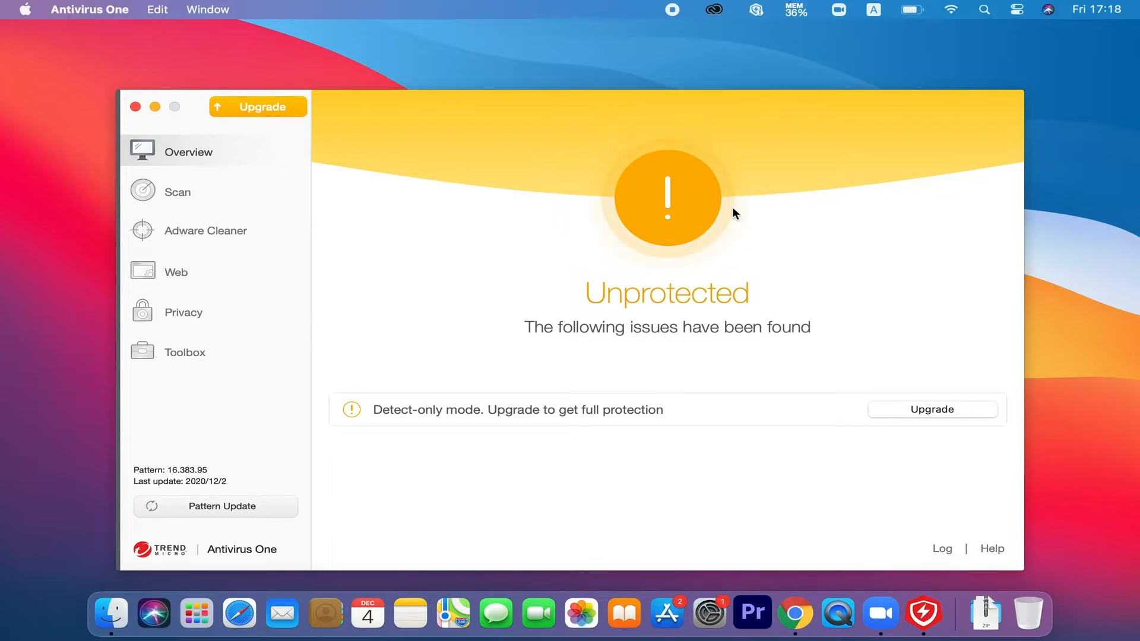
drag(667, 117, 682, 78)
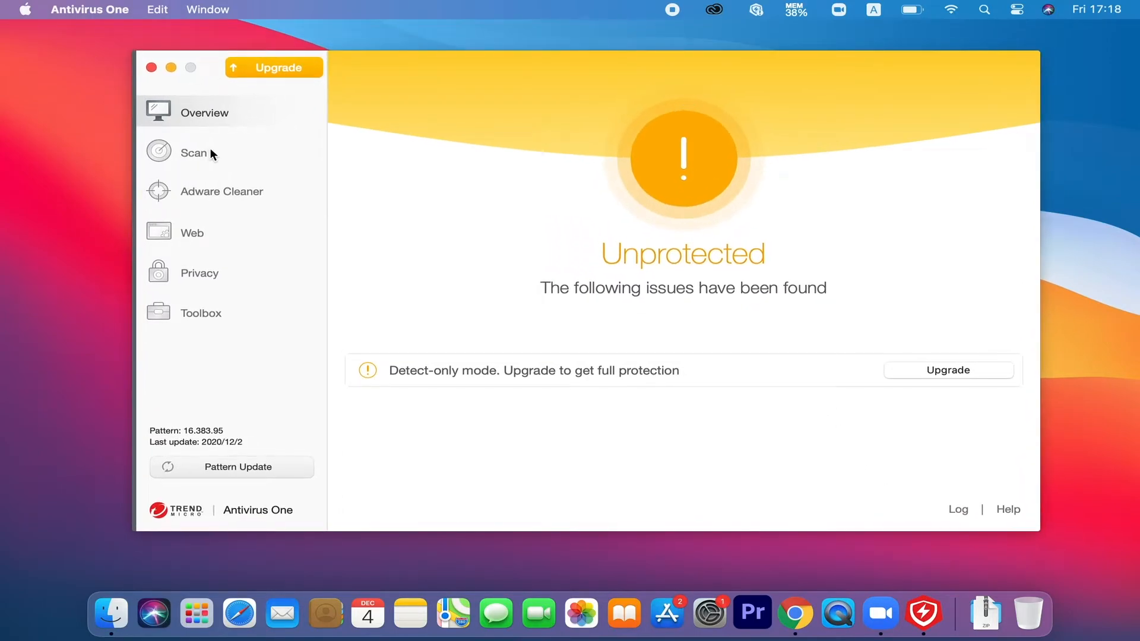
click(241, 149)
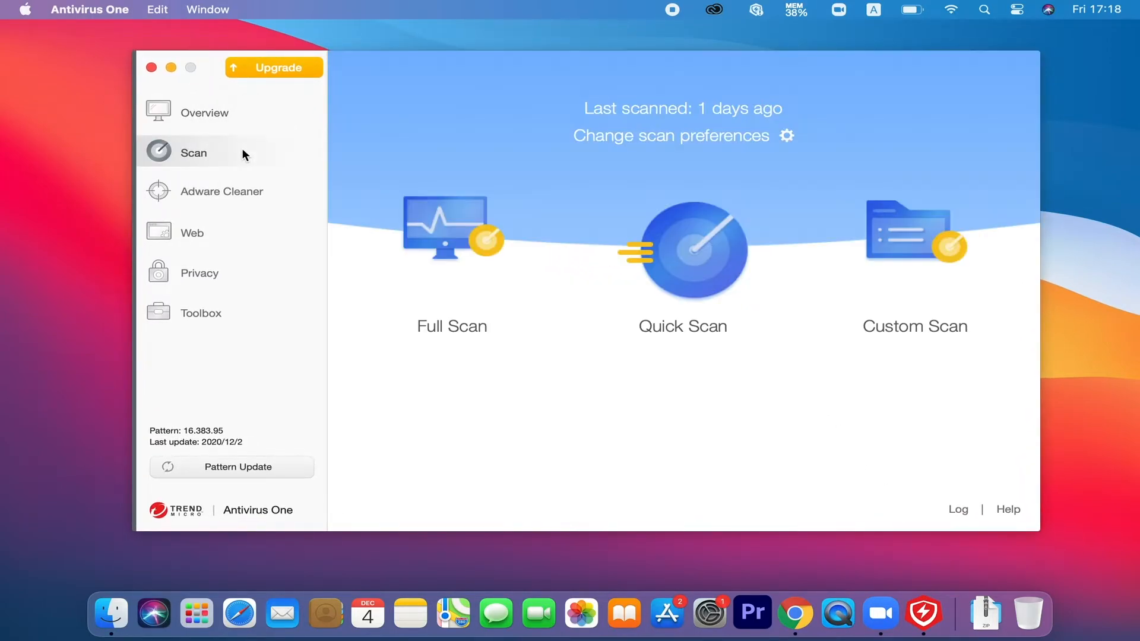
click(723, 259)
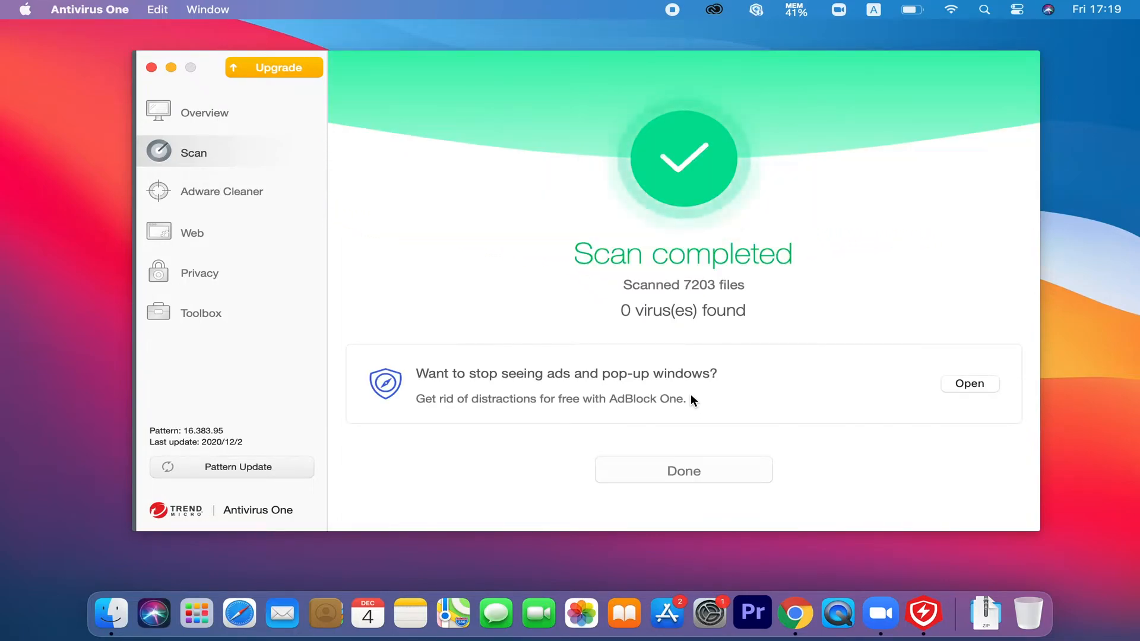
click(702, 469)
Run the Adware Cleaner and close its report when it finishes.
click(223, 196)
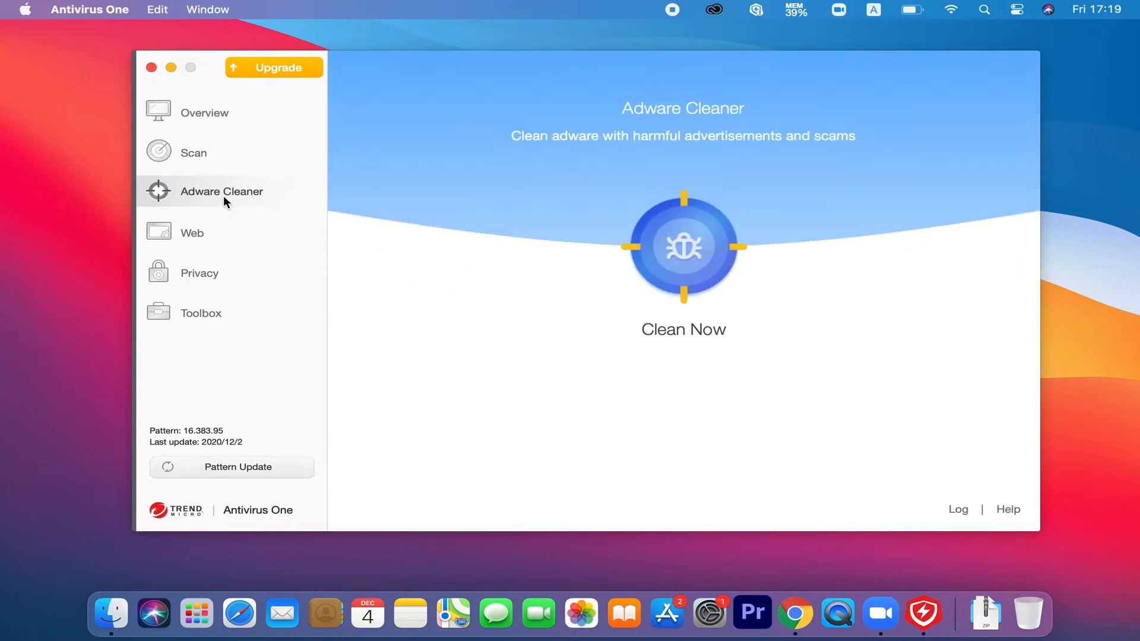
click(688, 255)
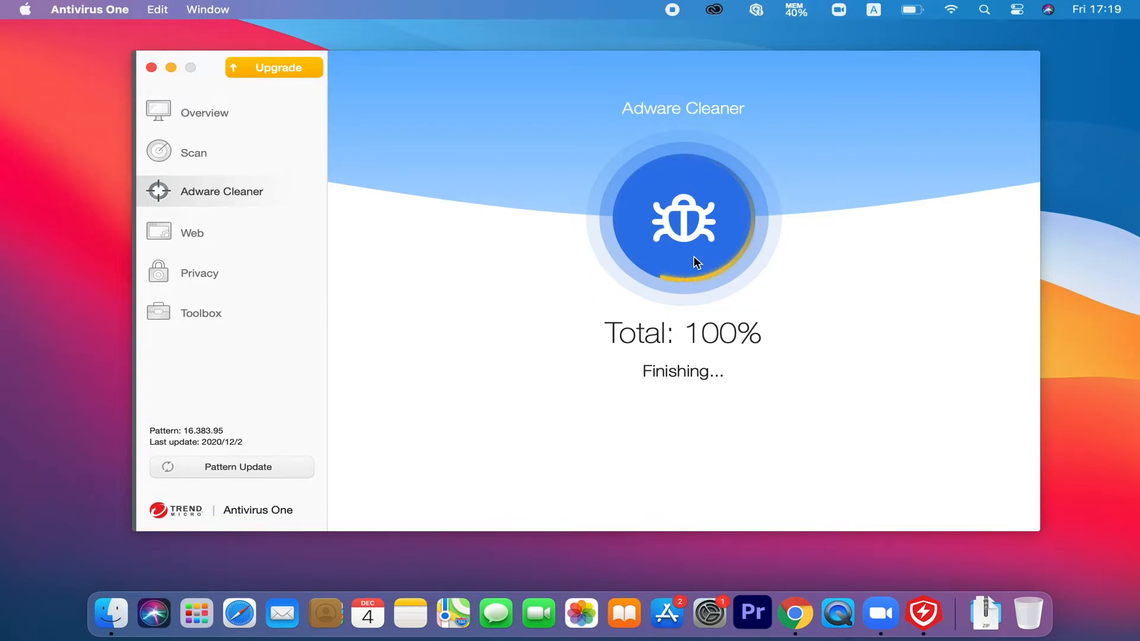
click(696, 392)
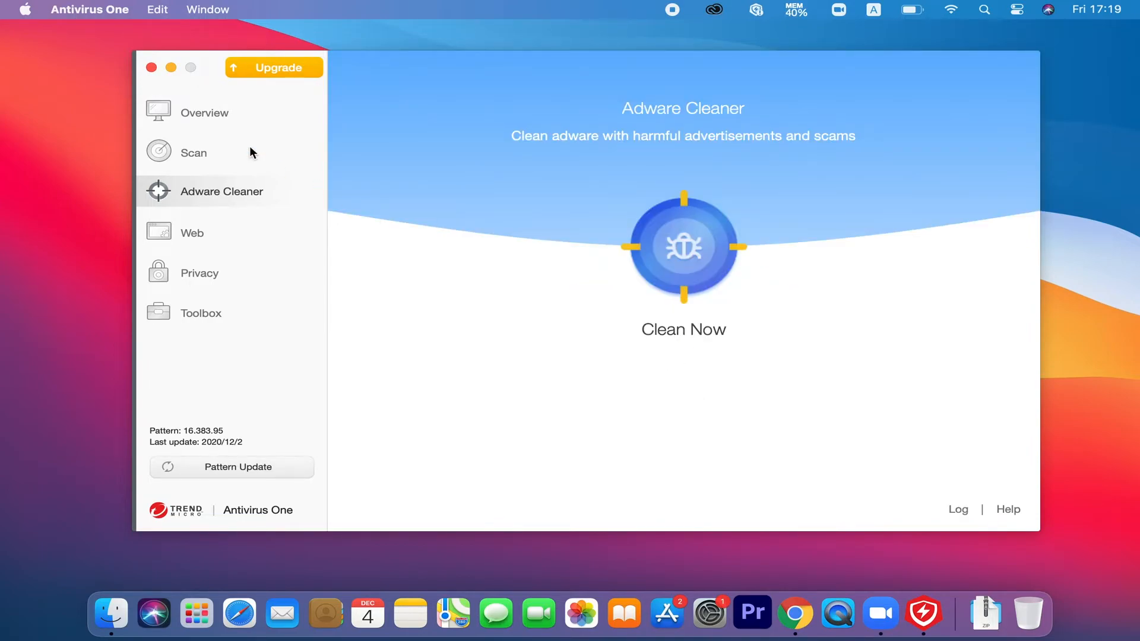
Look over the Web Threat Protection and Privacy Cleaner features, and close Antivirus One.
click(188, 244)
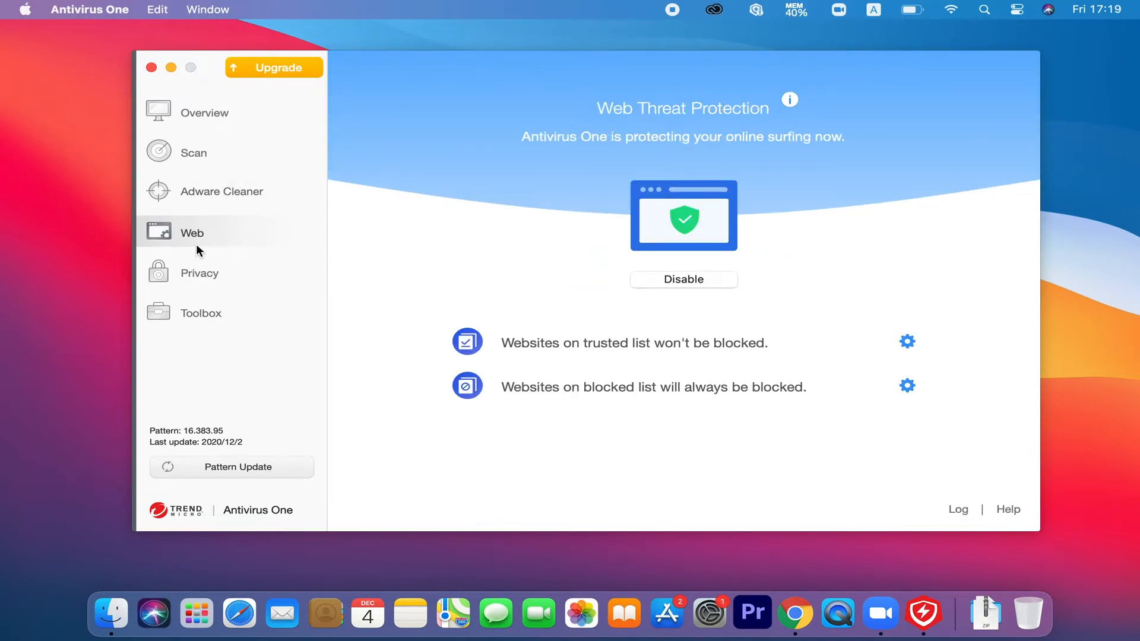
click(202, 278)
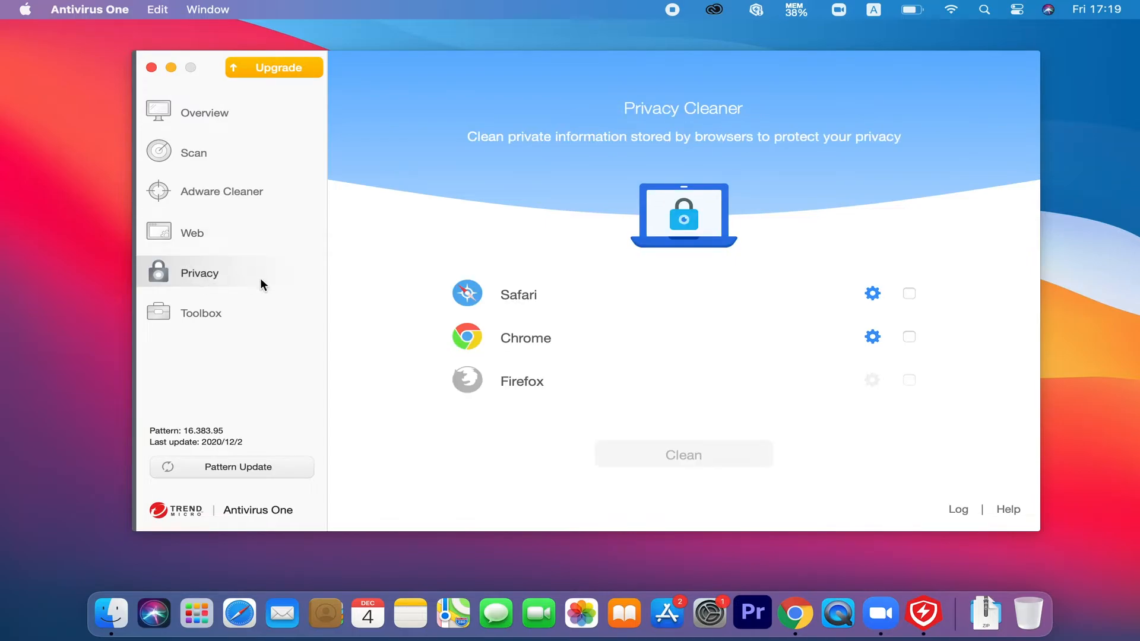
click(152, 67)
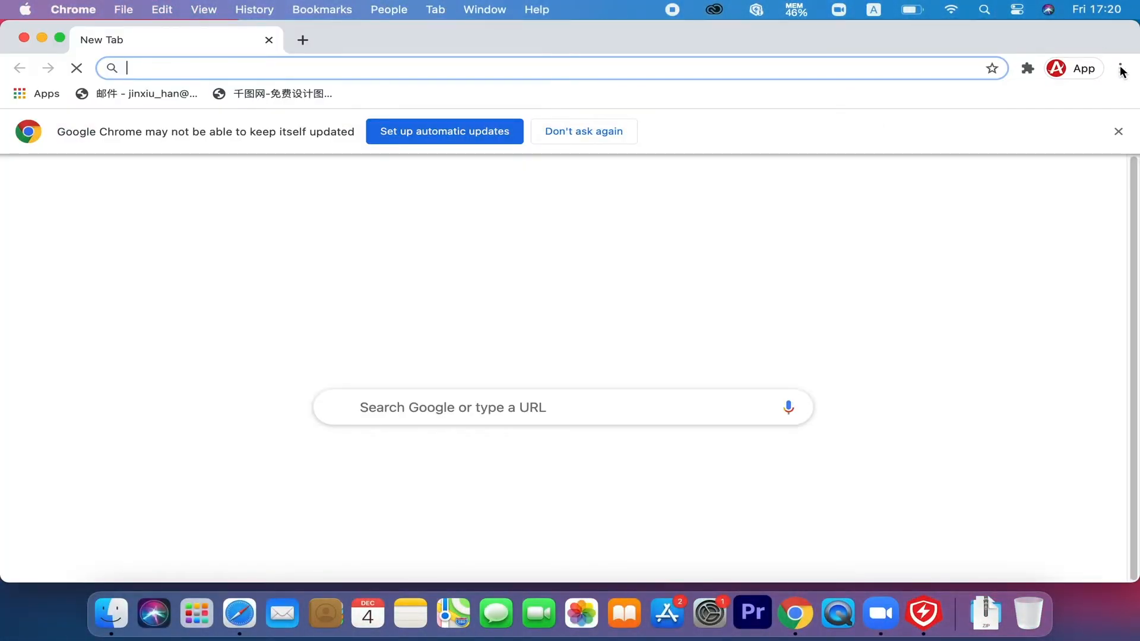
In Chrome, open the About Google Chrome page to check the browser's update status.
click(1121, 68)
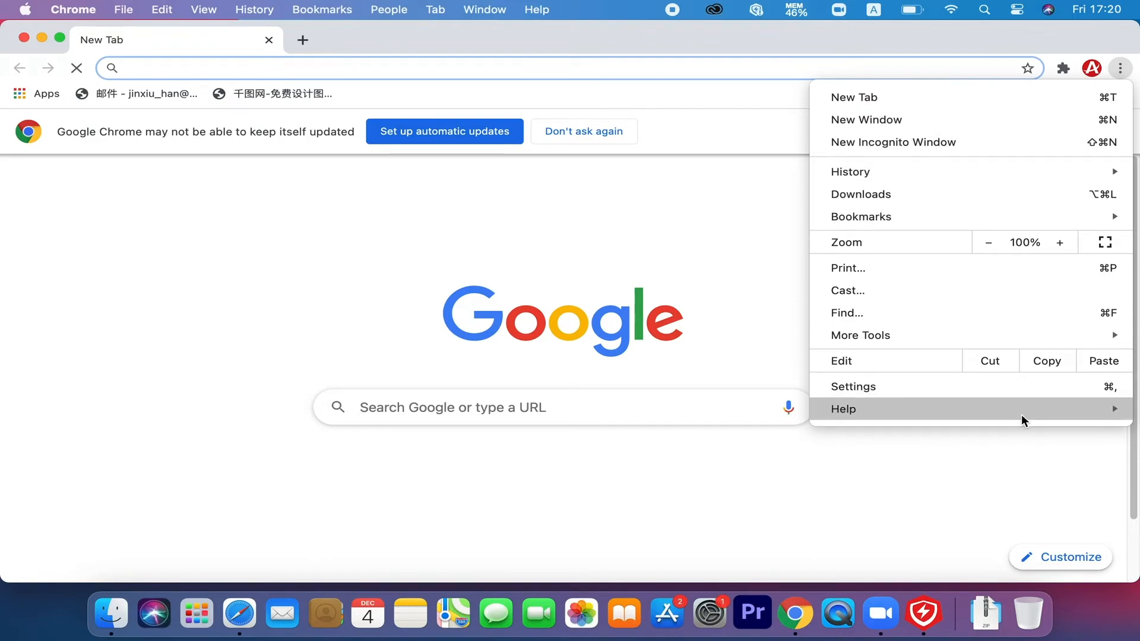
mouse_move(1023, 415)
click(727, 409)
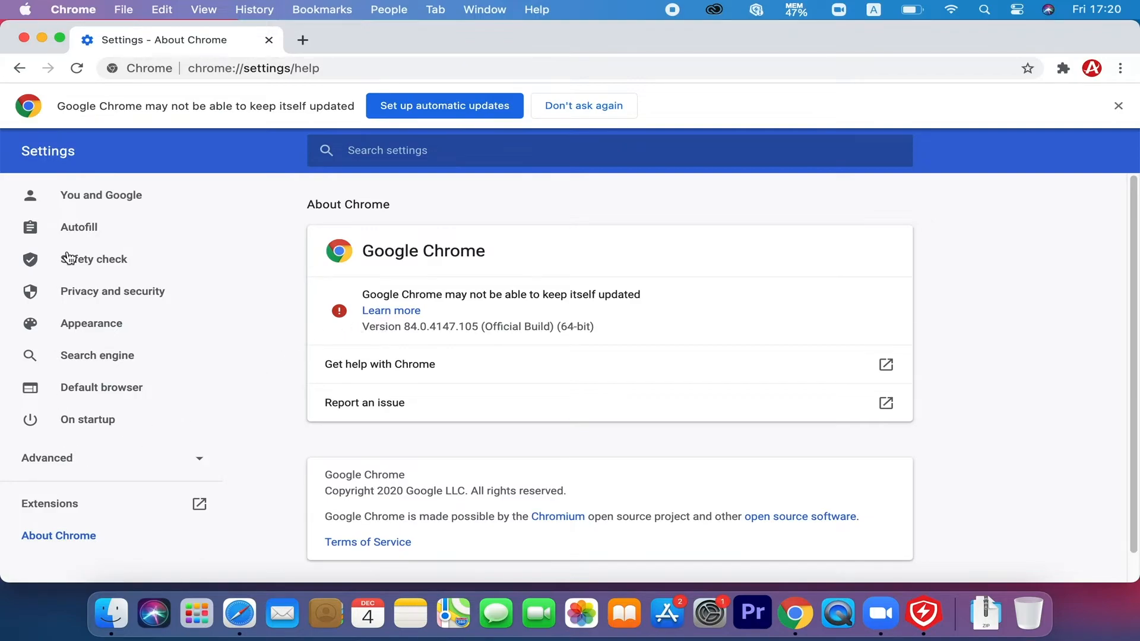
On Chrome's extensions page, turn on Developer mode and disable Grammarly for Chrome and Ahrefs SEO Toolbar.
click(93, 514)
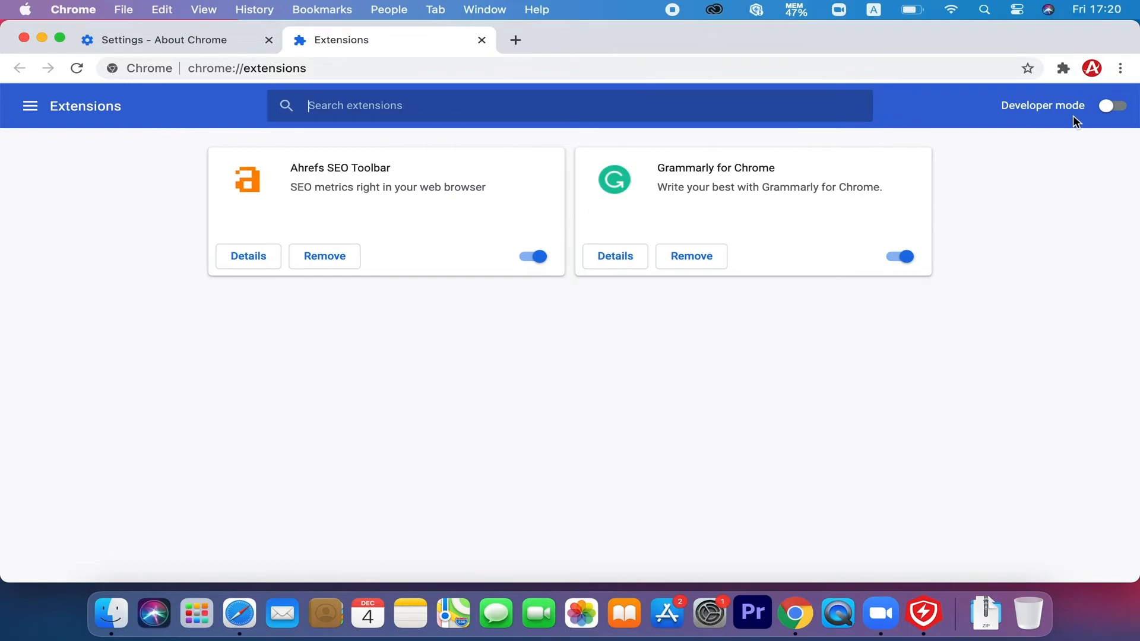
click(1118, 109)
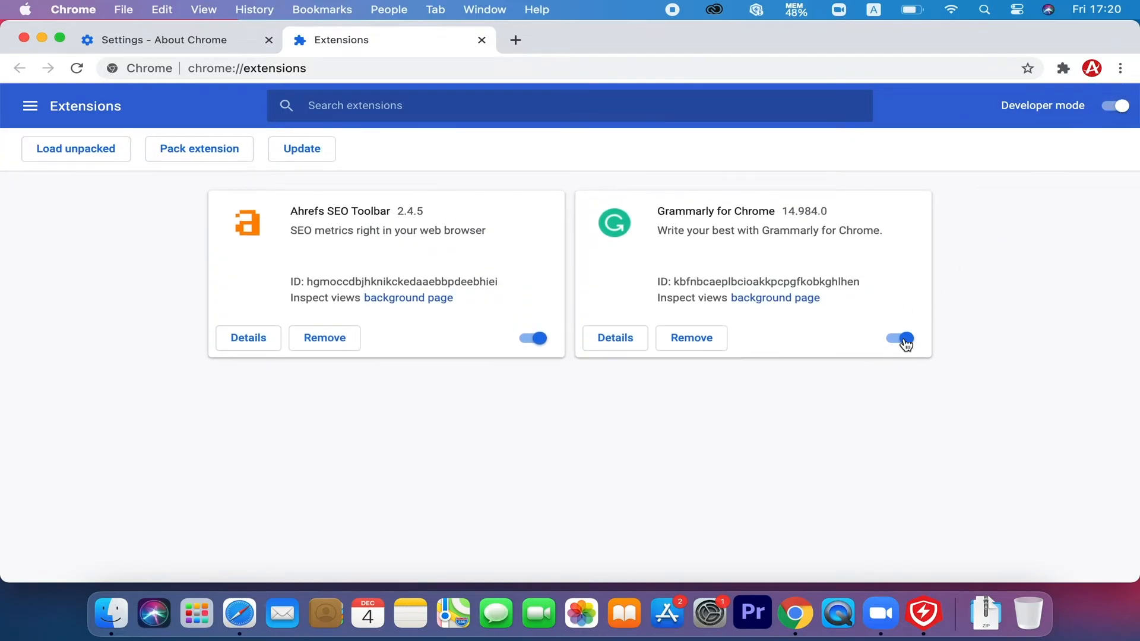
click(903, 340)
click(533, 339)
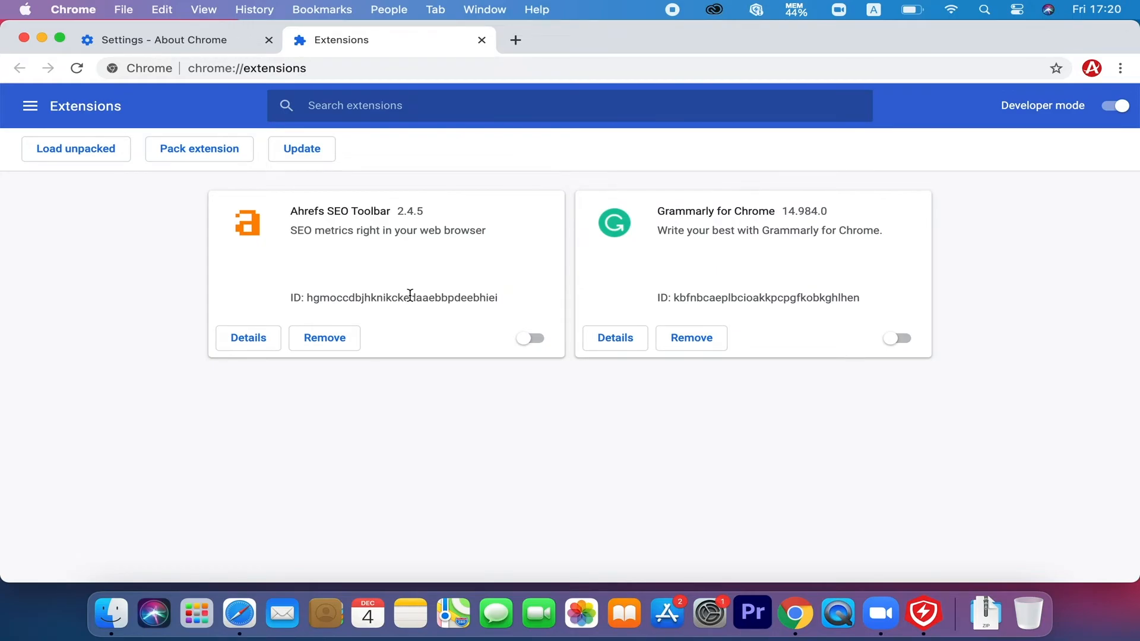
Remove the Ahrefs SEO Toolbar extension from Chrome without reporting abuse.
click(337, 337)
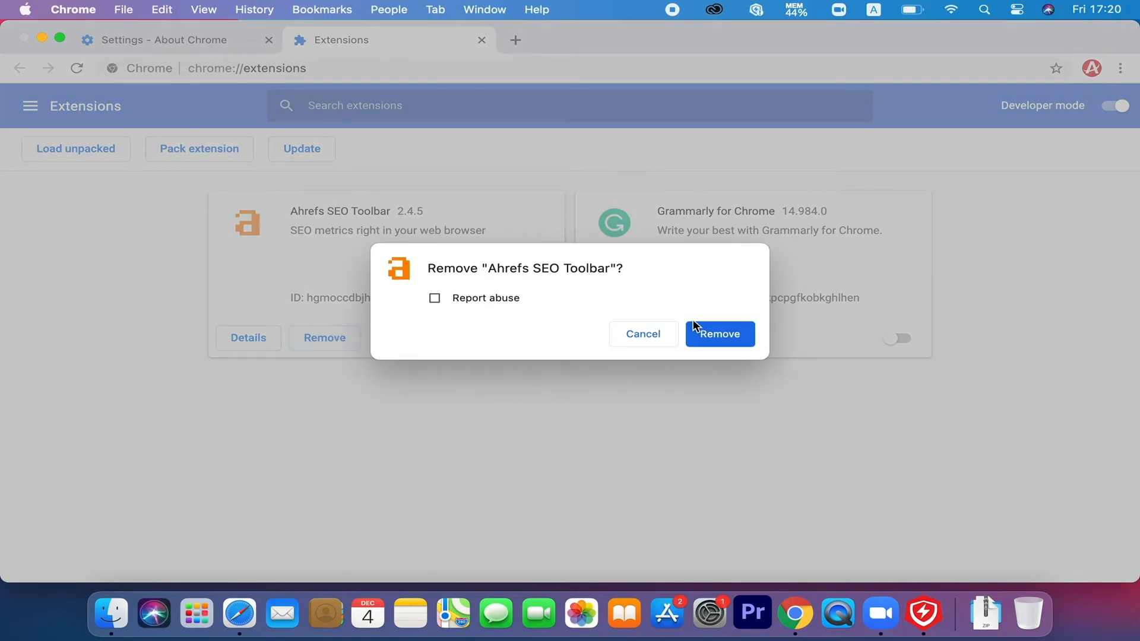
click(702, 331)
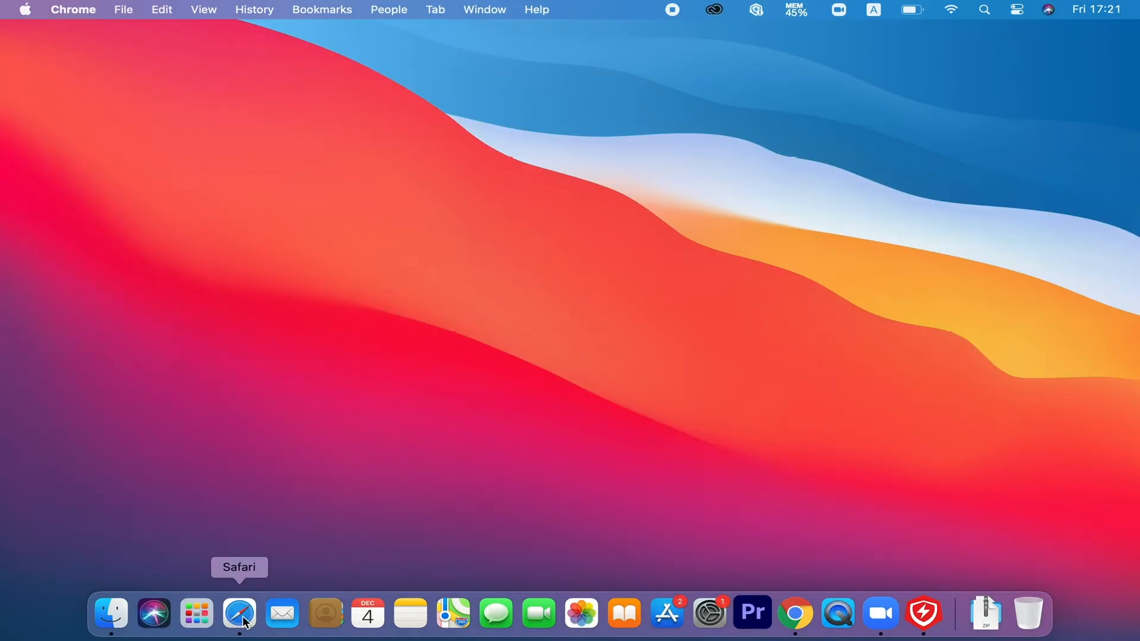
Switch to Safari, open its extension preferences, and disable the Regional Rules extension.
click(246, 623)
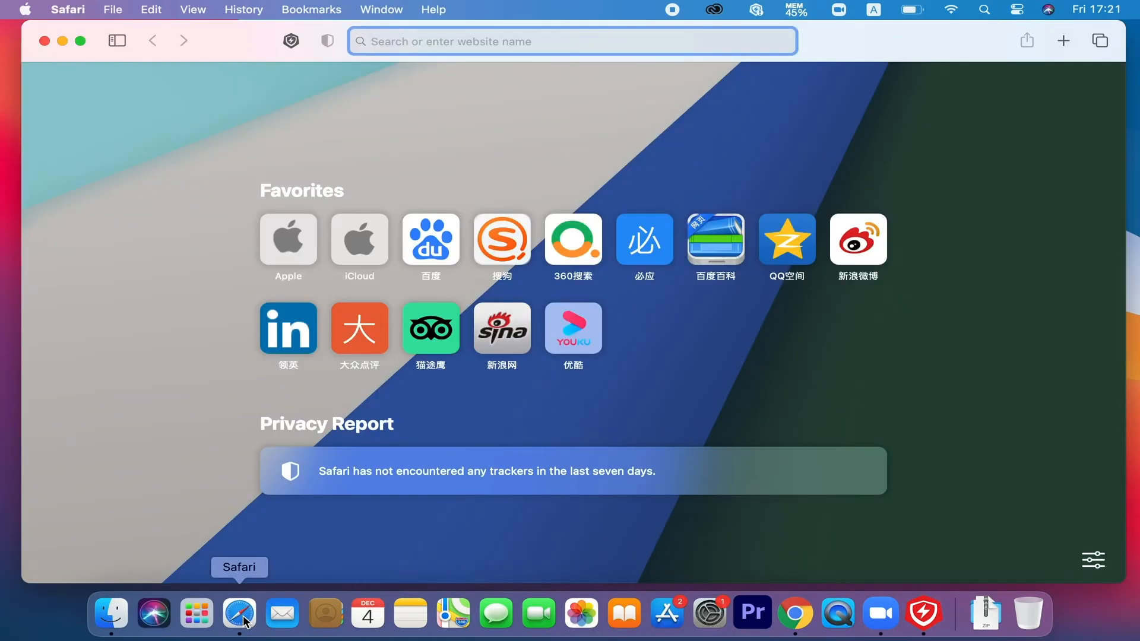
click(68, 9)
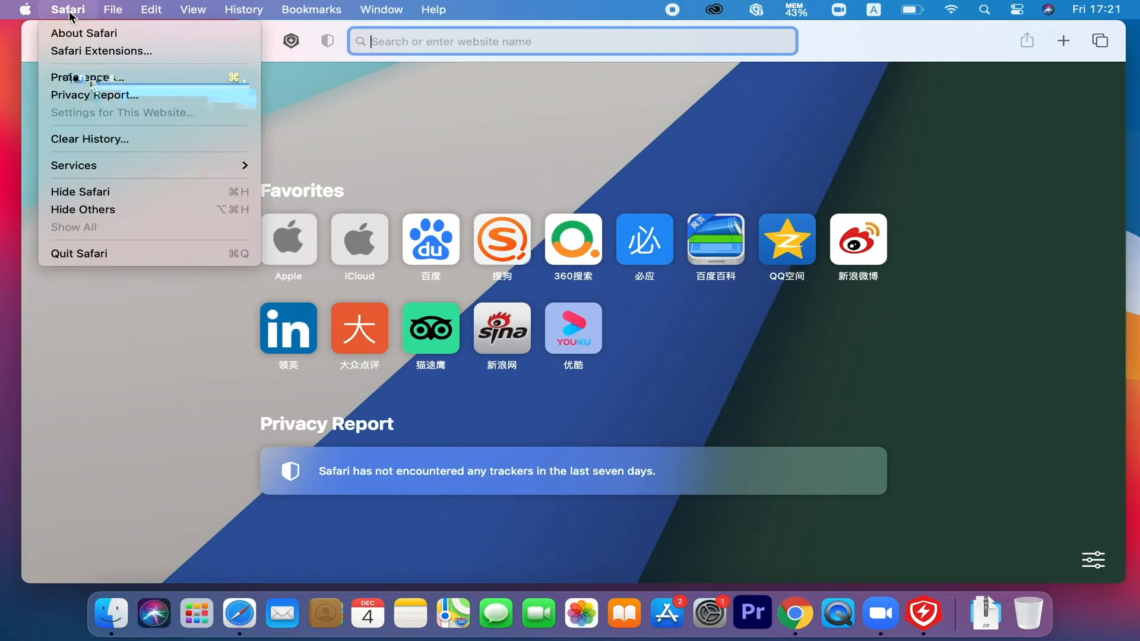
click(91, 77)
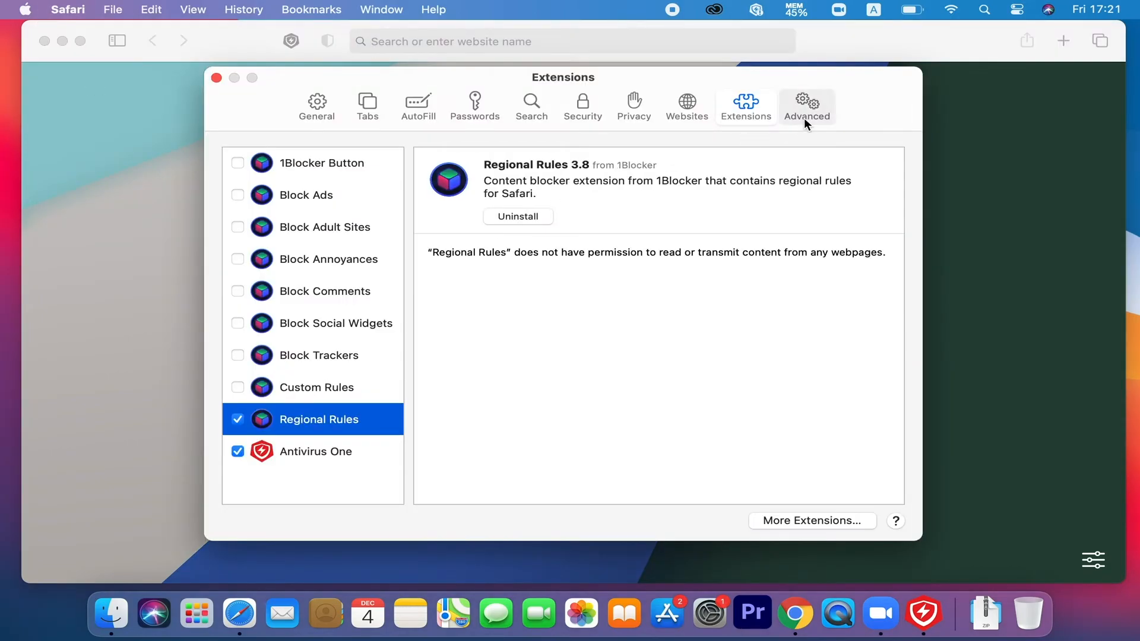
click(237, 421)
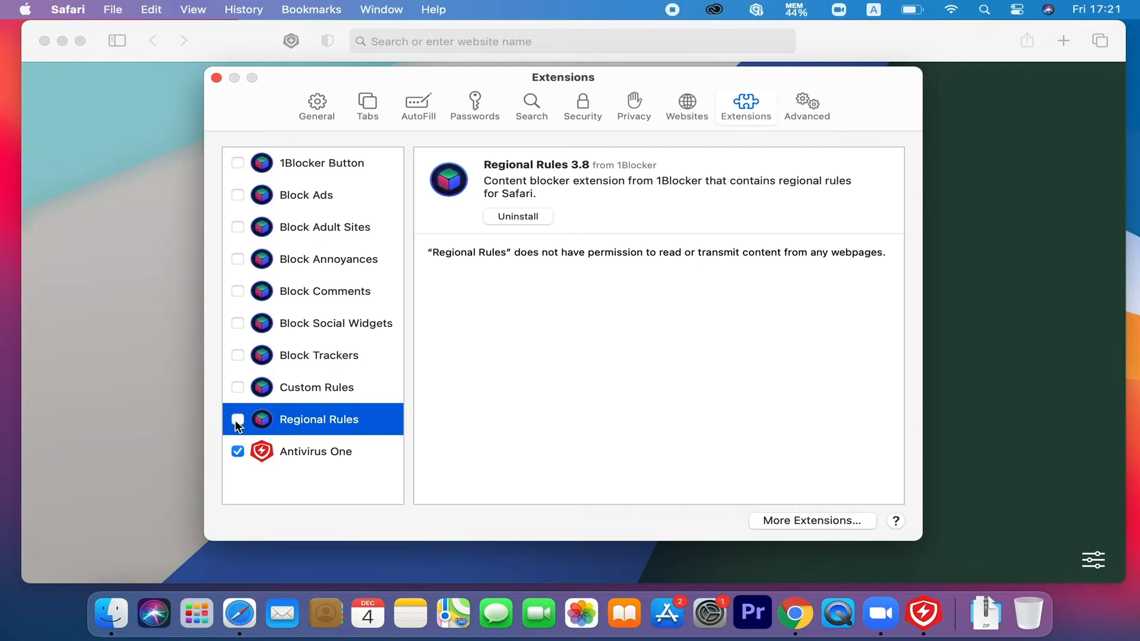
Start uninstalling the Regional Rules extension but cancel it, and close the preferences and the Safari window.
click(542, 218)
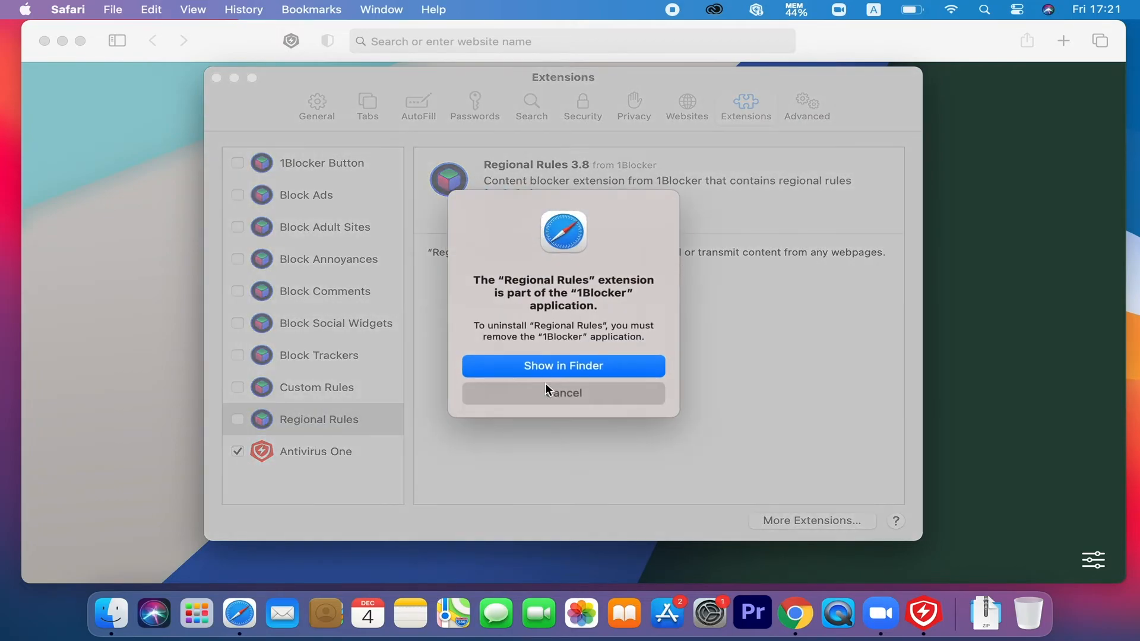
click(552, 392)
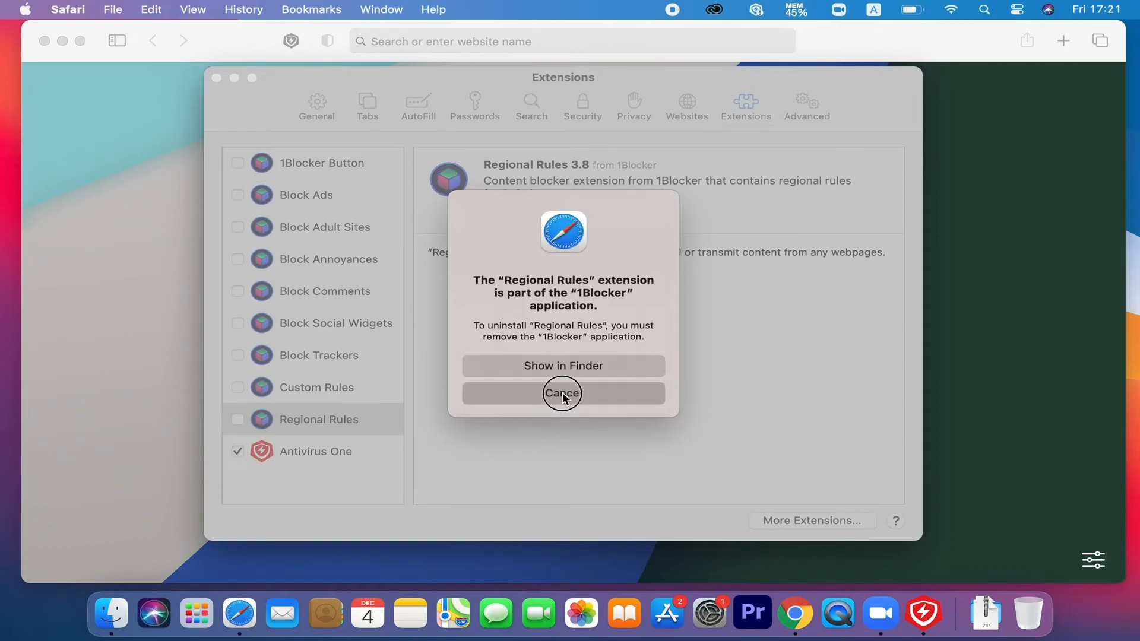
click(216, 78)
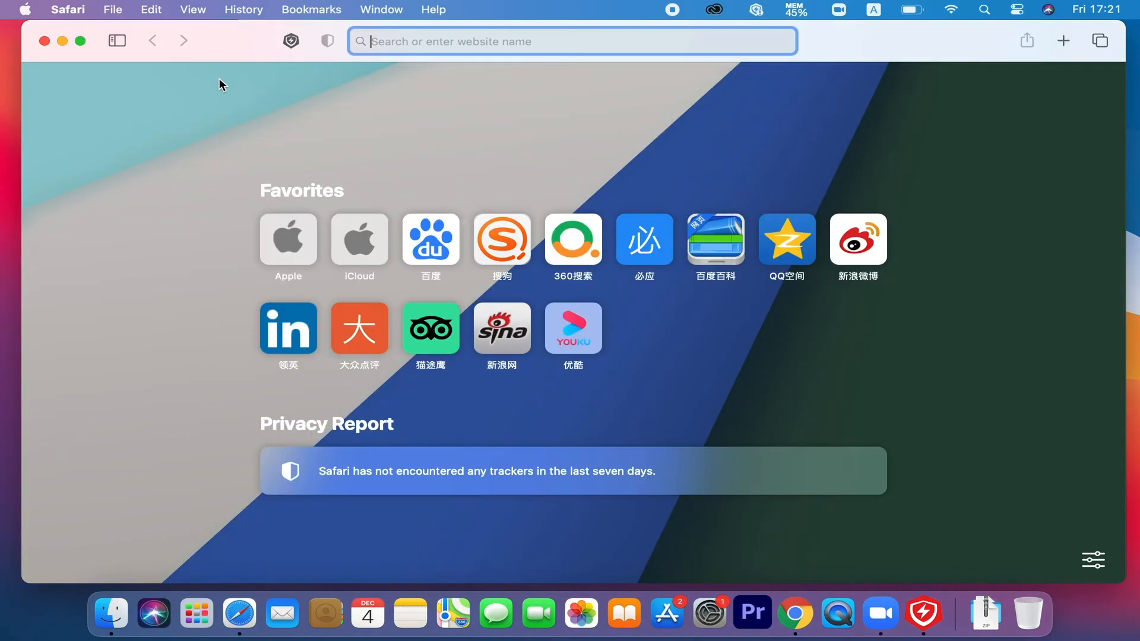
click(44, 42)
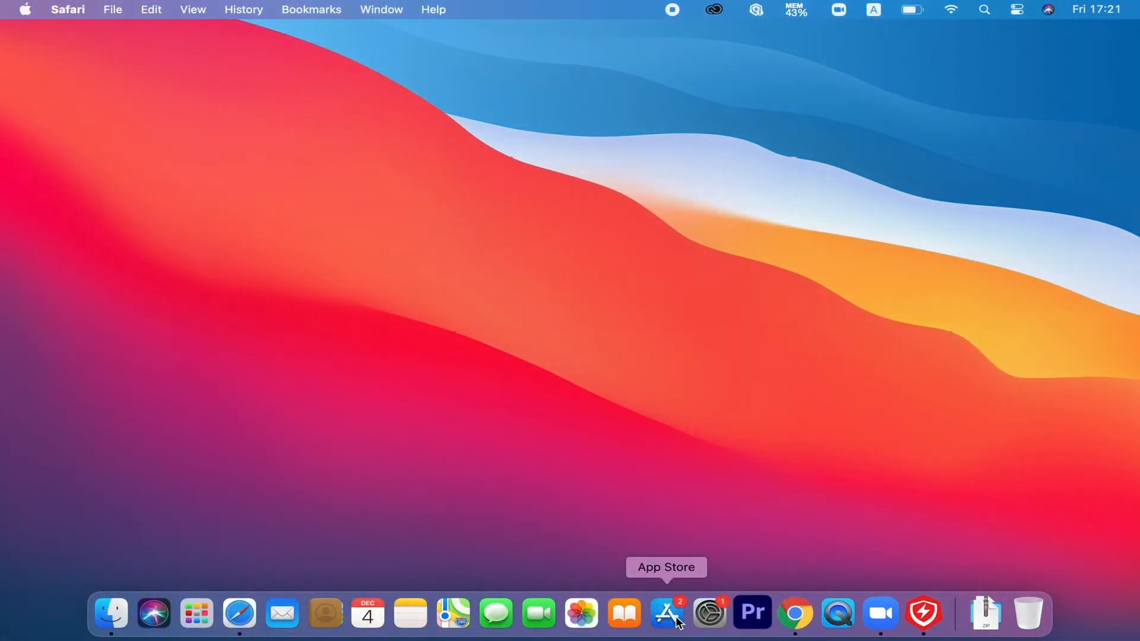
Open the App Store, check for available app updates, and close its window.
click(679, 621)
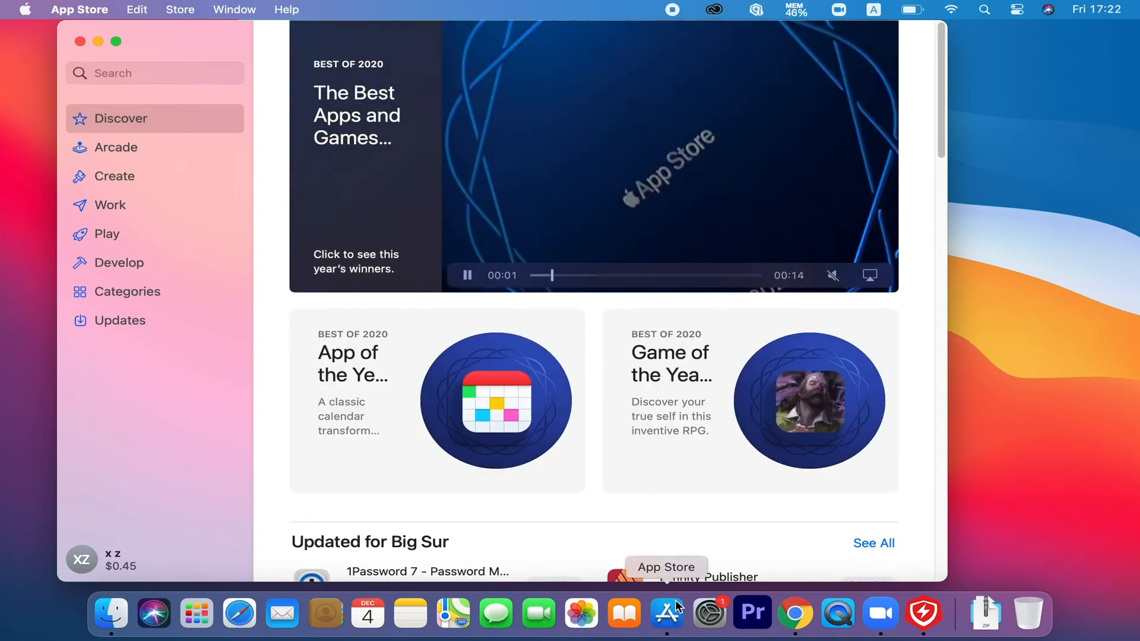
click(158, 321)
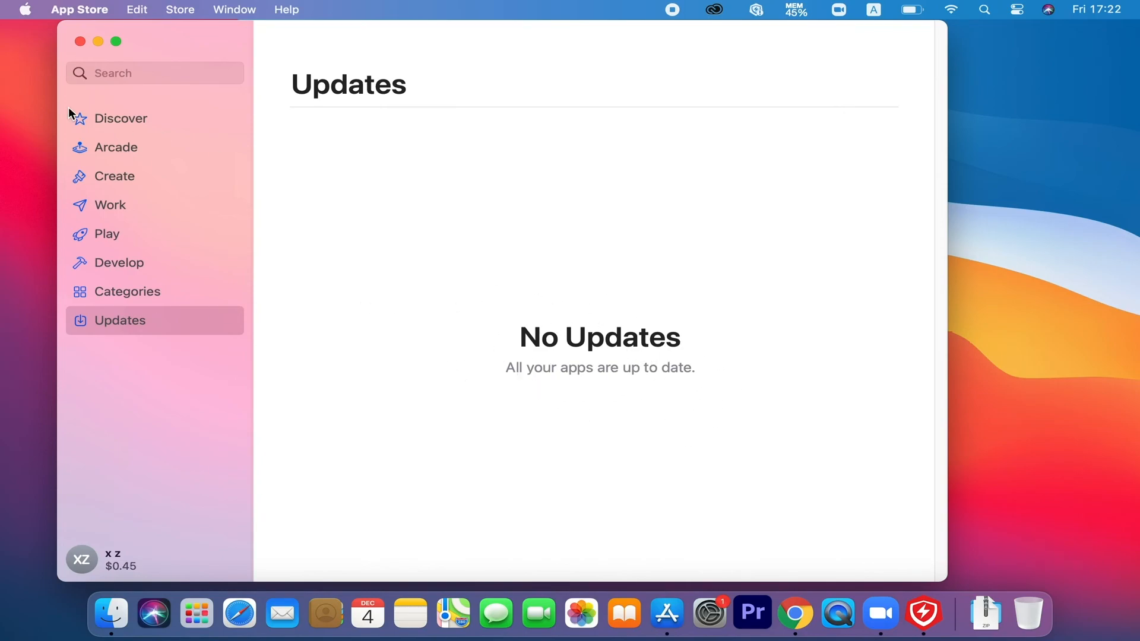
click(82, 42)
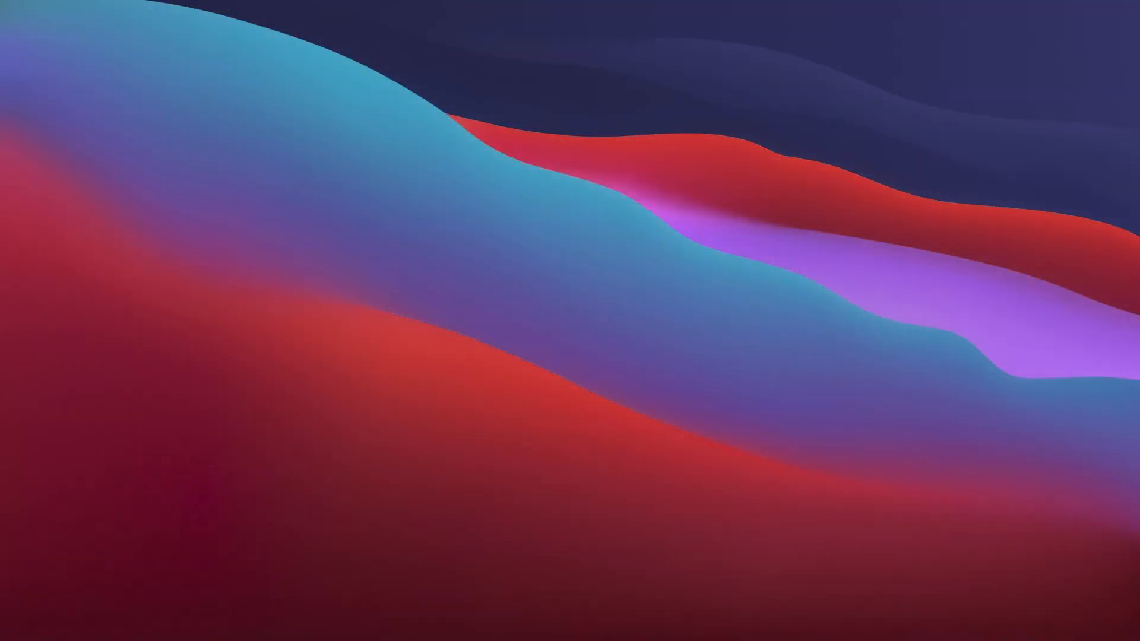